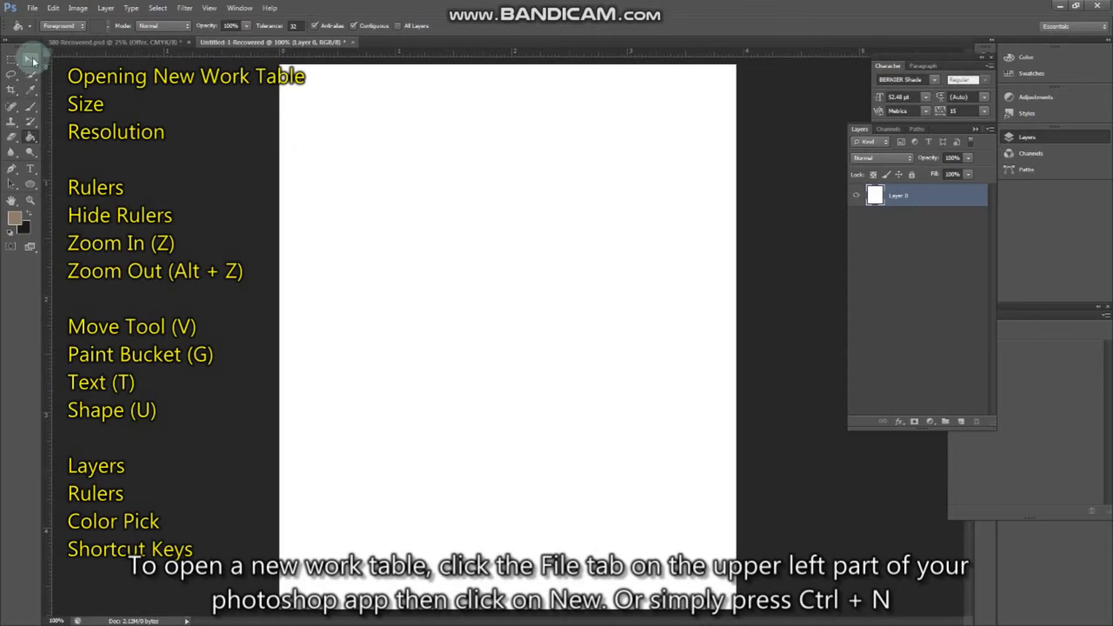
left_click(32, 7)
left_click(41, 21)
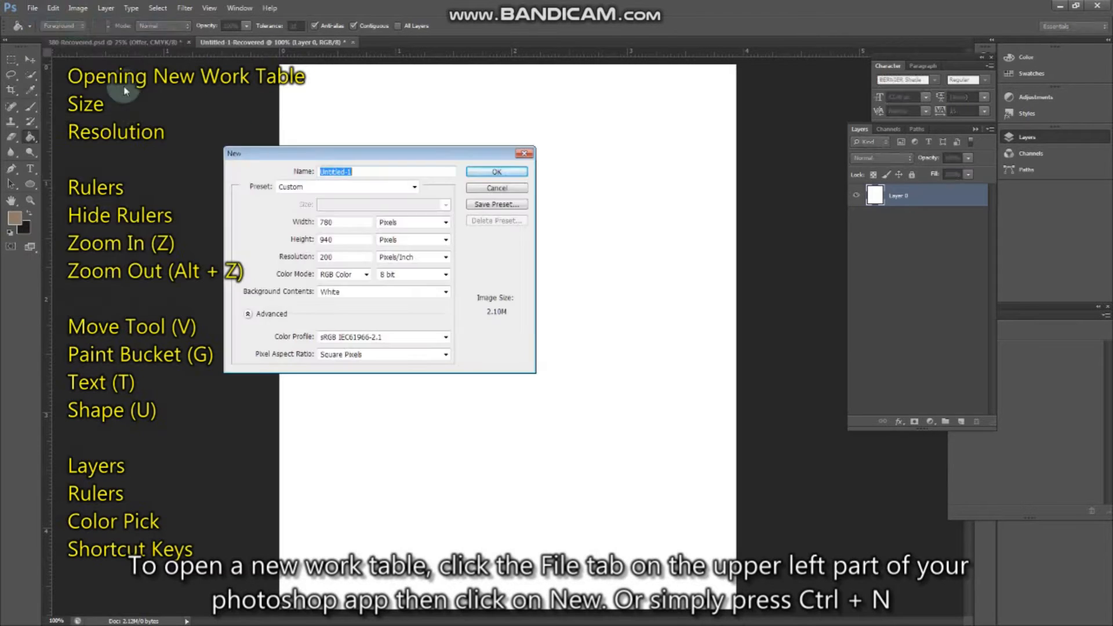
key("Escape")
Start setting up a new document and choose pixels as the unit for its width.
left_click(32, 7)
left_click(36, 11)
left_click(37, 11)
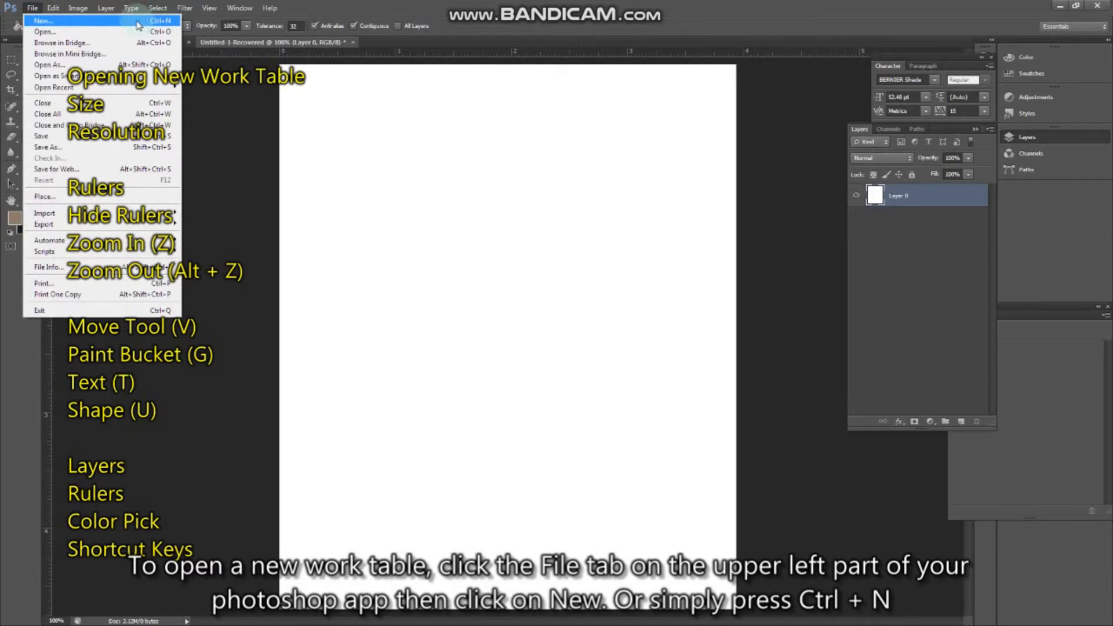
left_click(78, 28)
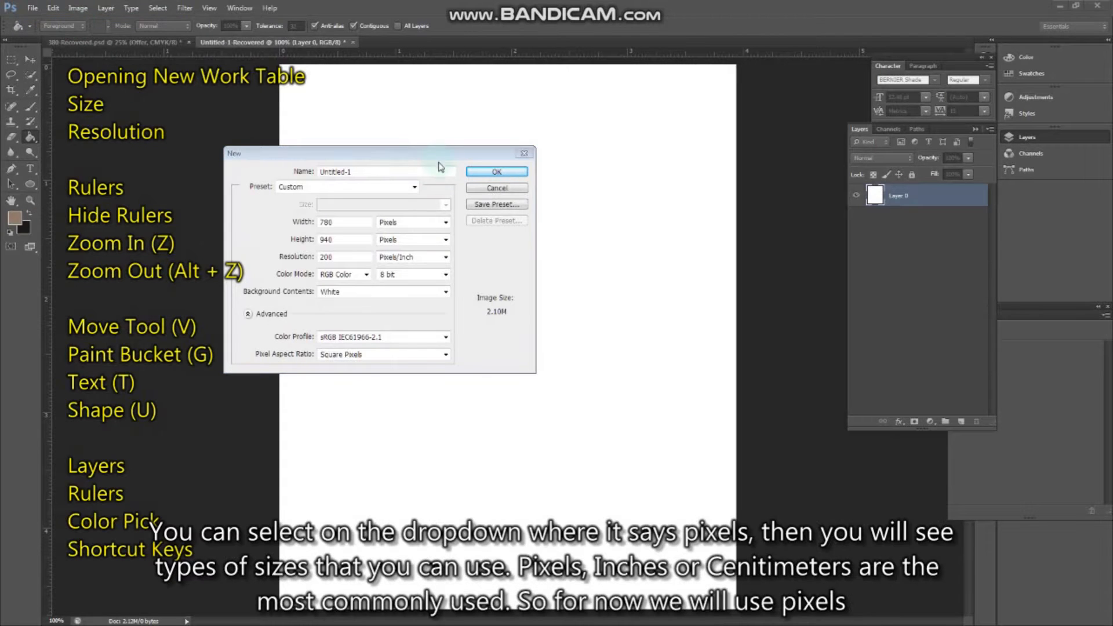
left_click(445, 223)
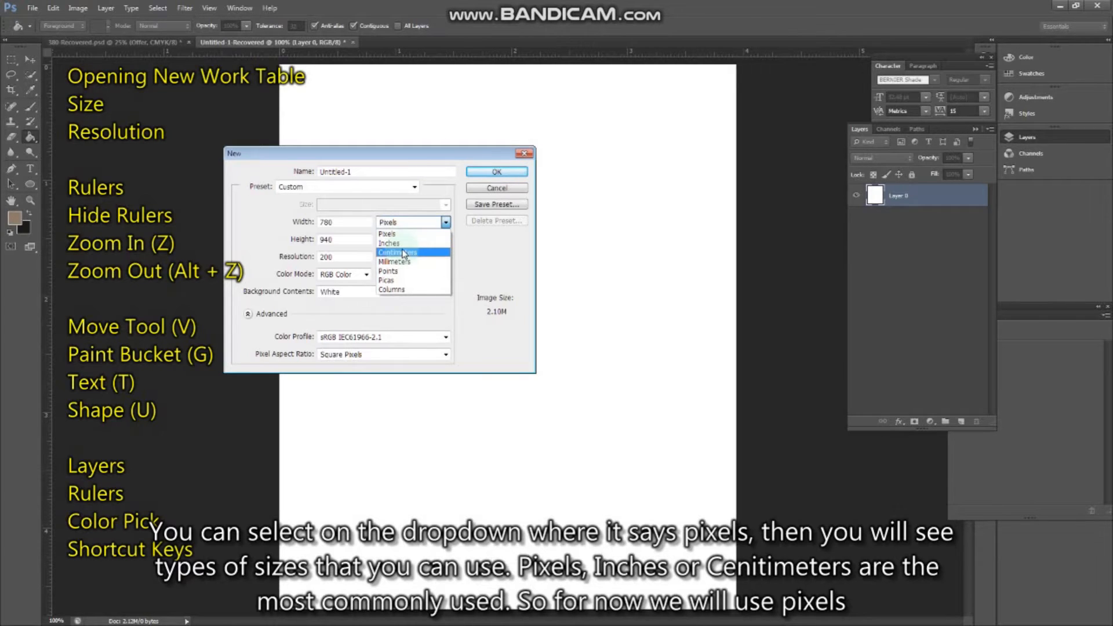
left_click(397, 235)
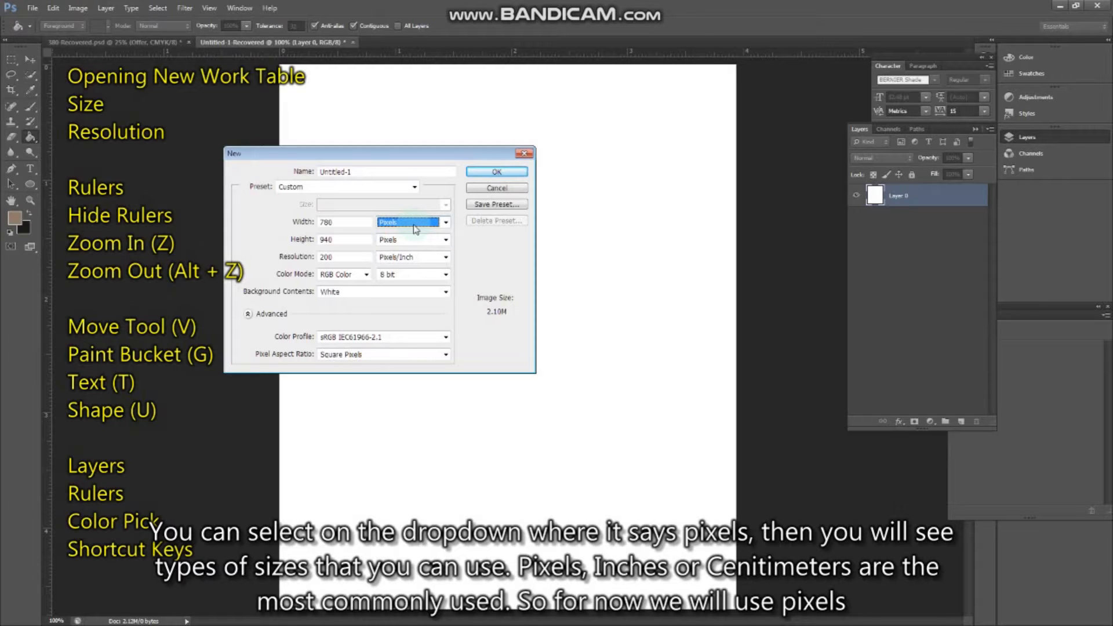
left_click(419, 231)
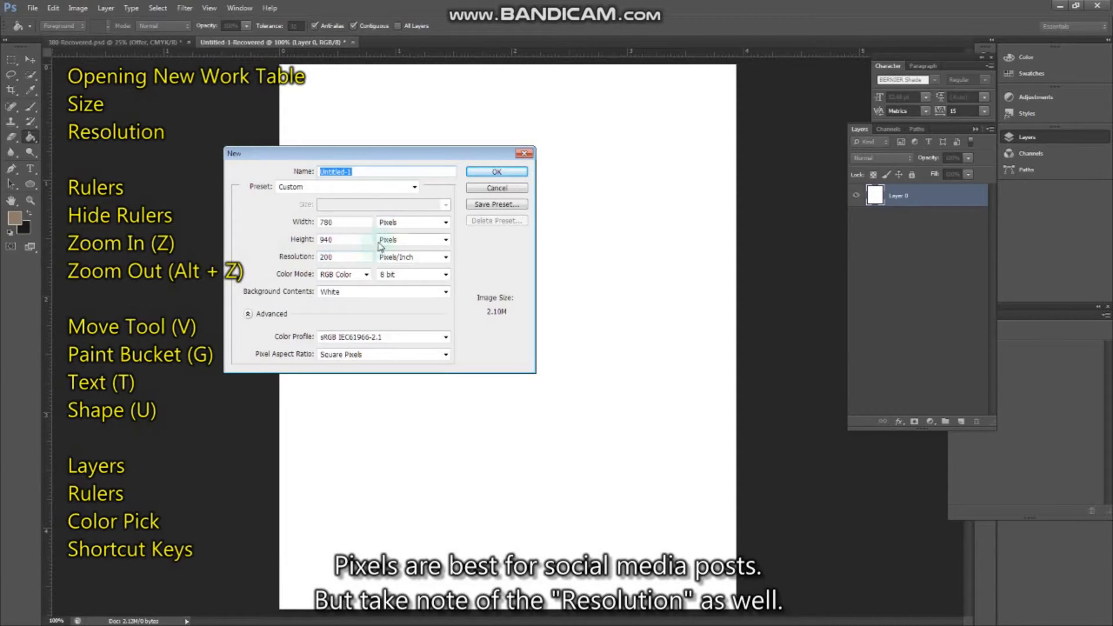
Set the resolution to 200 pixels/inch and create the 780 by 940 pixel document with a white background.
double_click(334, 256)
type("30")
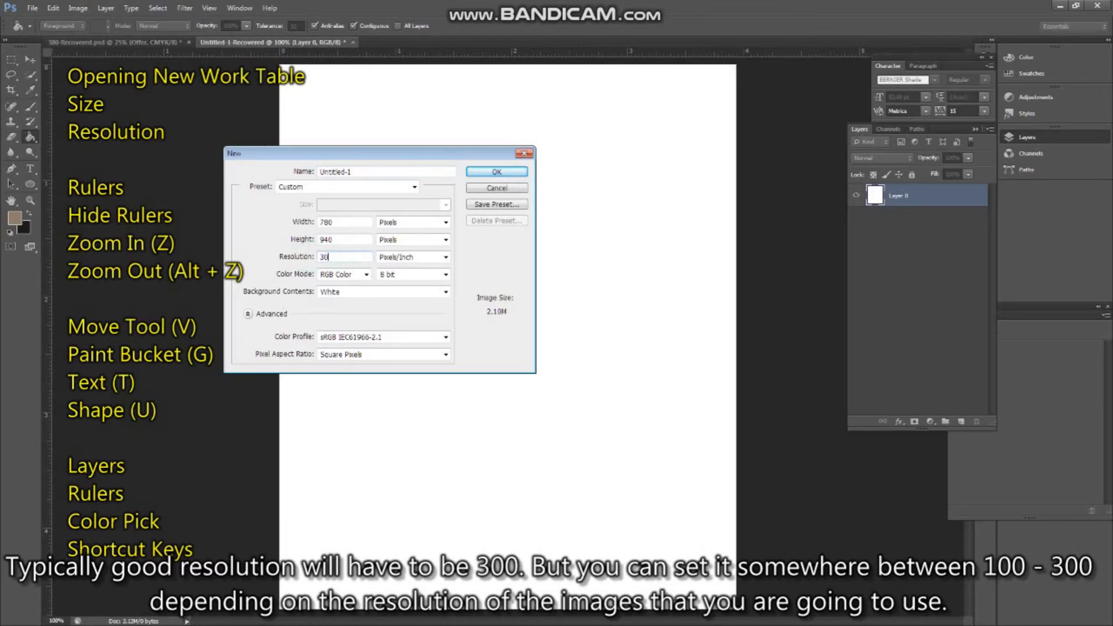
type("0")
left_click_drag(334, 257, 319, 257)
left_click_drag(339, 259, 305, 259)
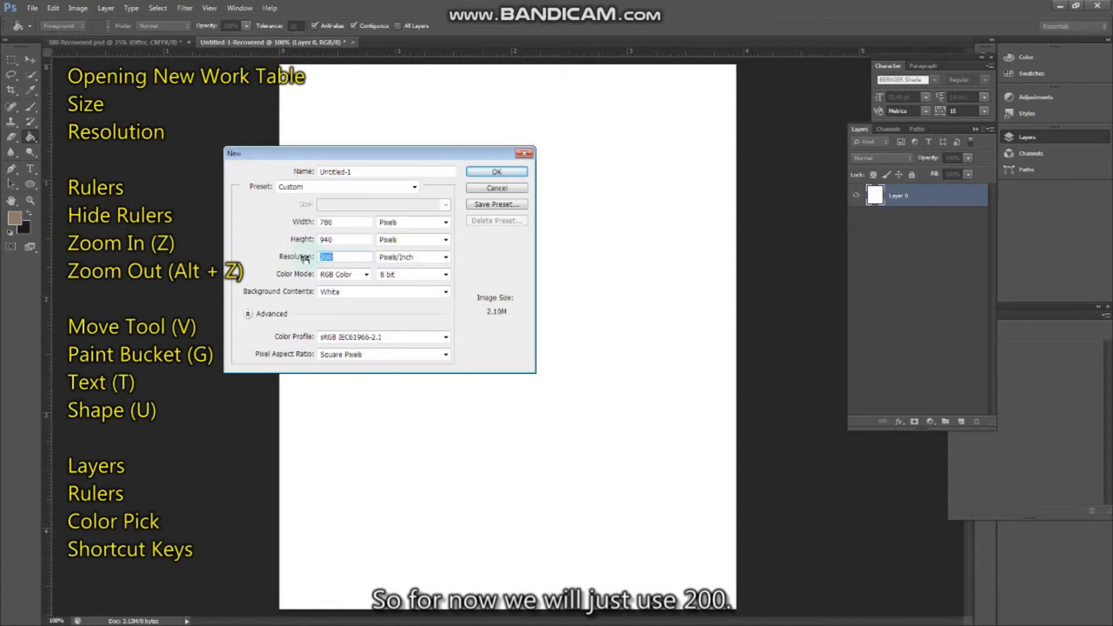
left_click(493, 173)
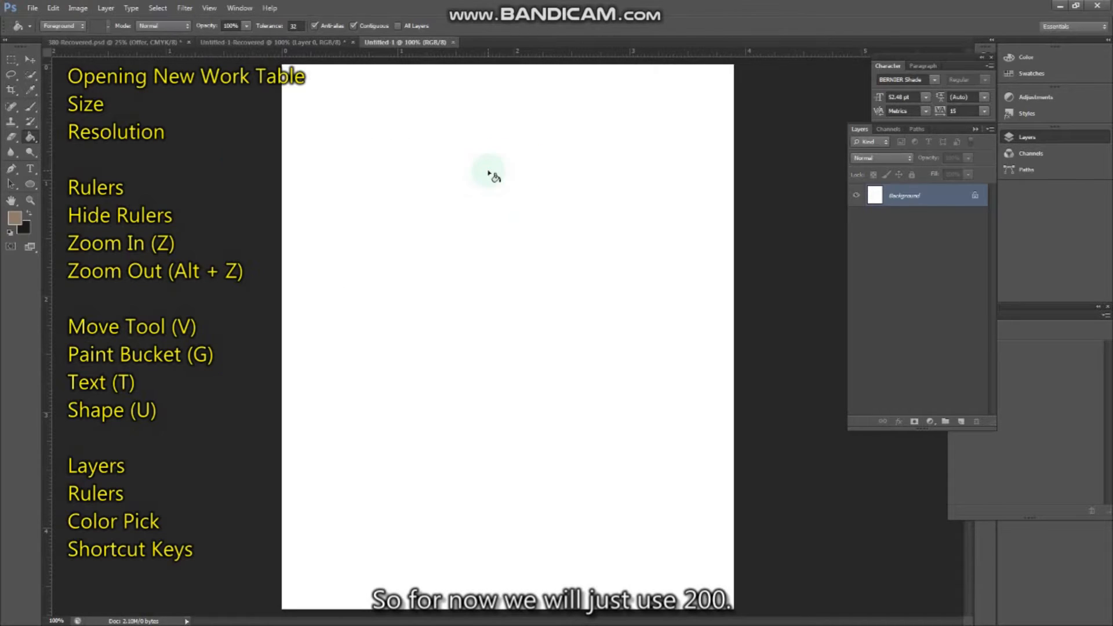
Place horizontal guides at about 0.7 and 1.15 inches and vertical guides at about 0.65 and 1 inch on the canvas.
key("v")
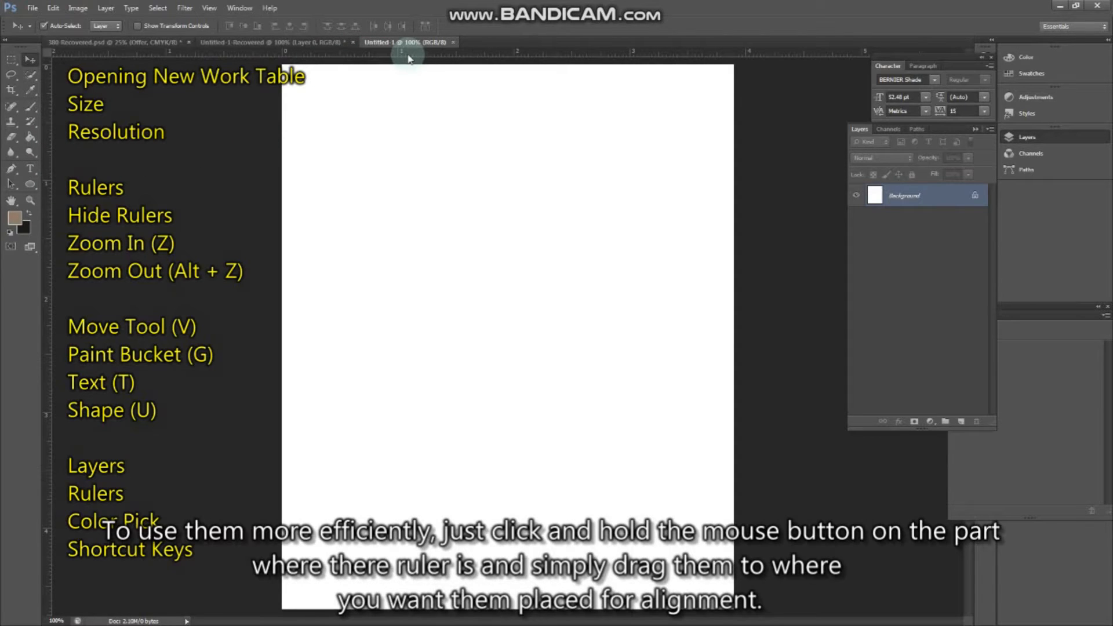
left_click_drag(408, 58, 408, 147)
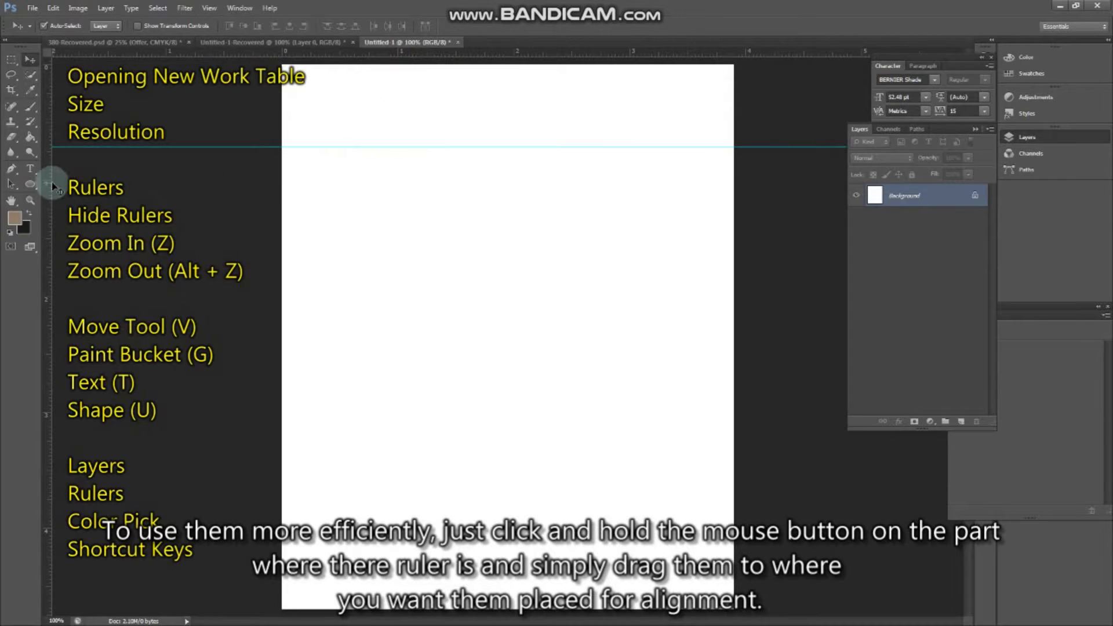
left_click_drag(48, 172, 357, 182)
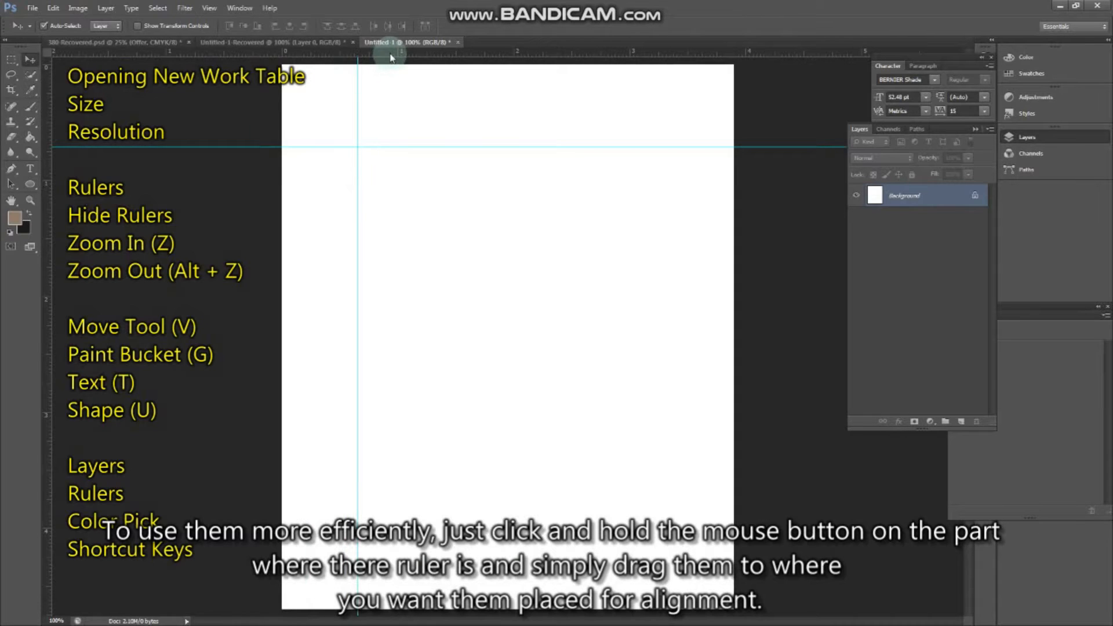
left_click_drag(392, 57, 389, 198)
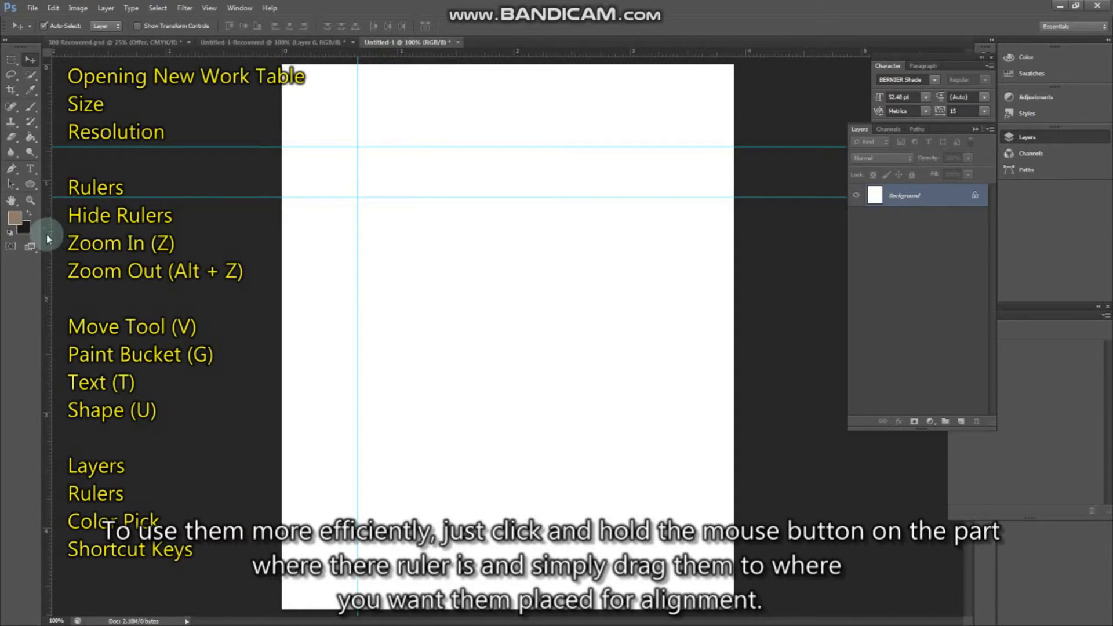
left_click_drag(47, 234, 398, 256)
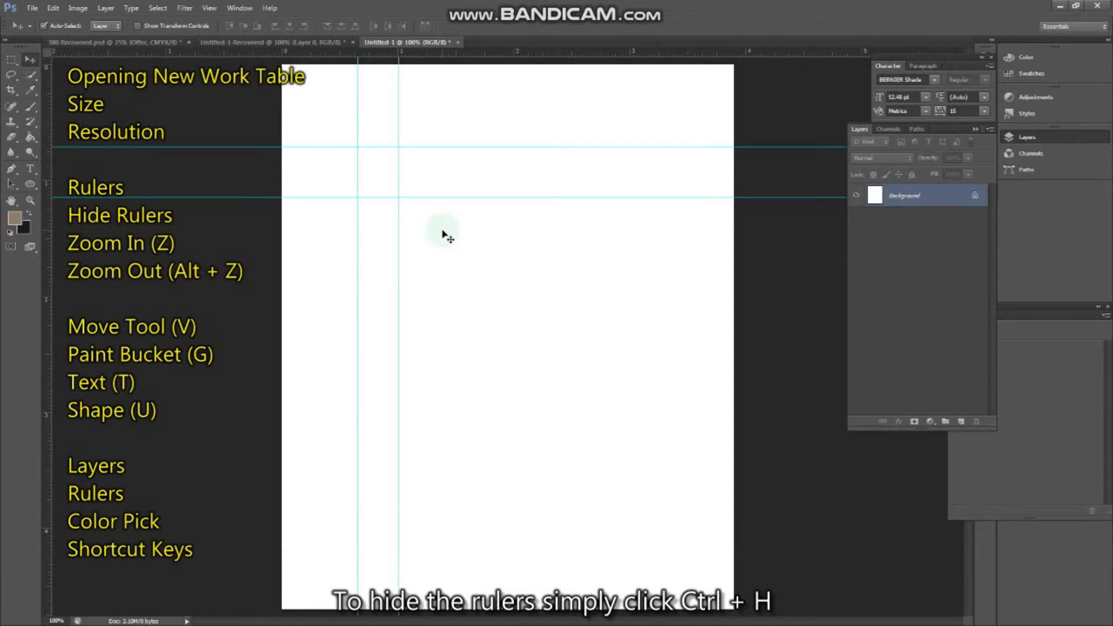
Hide the guides and show them again, and do the same with the rulers.
key("ctrl+h")
key("ctrl+h")
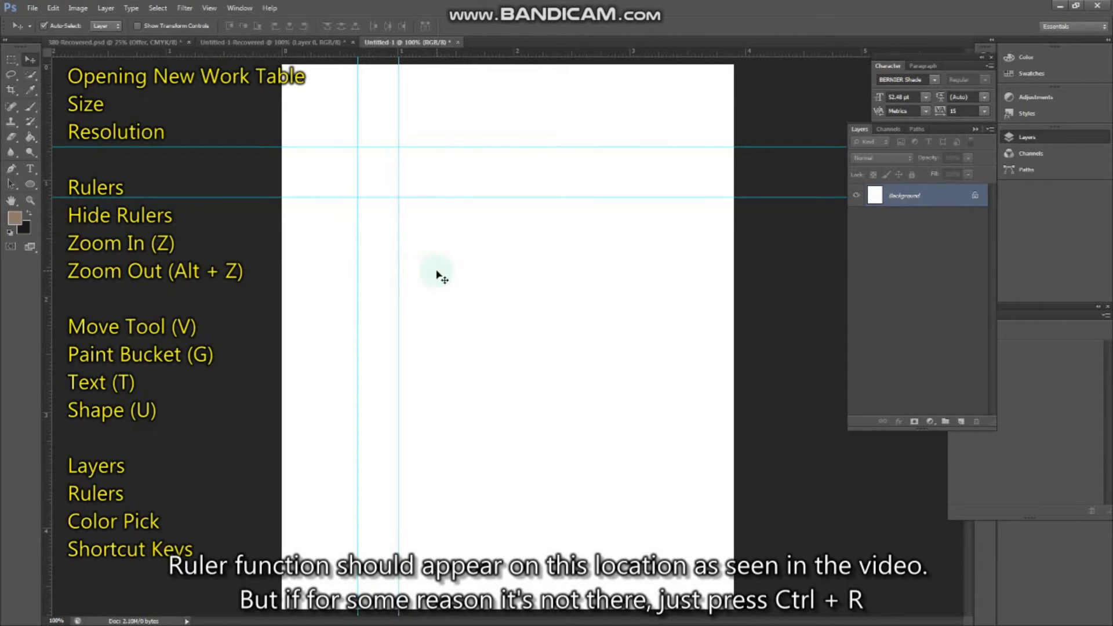
key("ctrl+r")
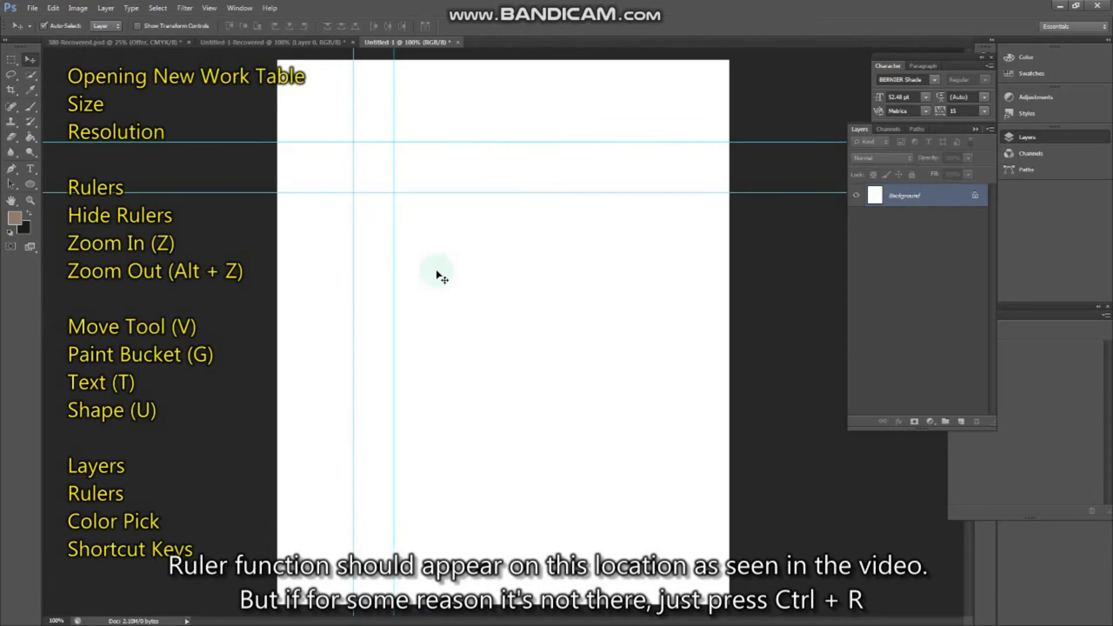
key("ctrl+r")
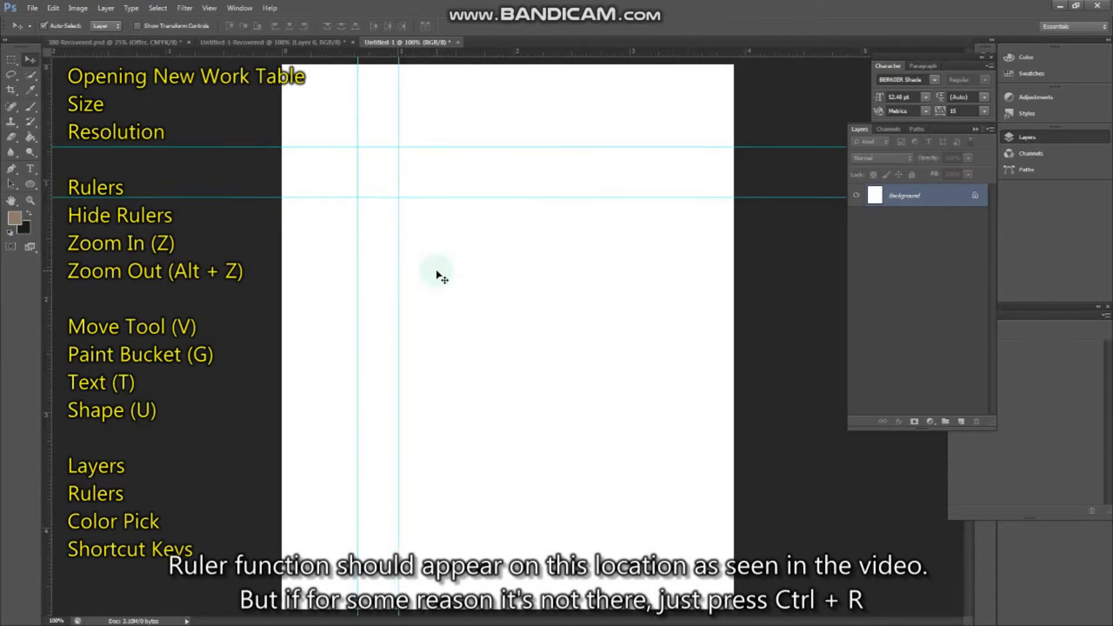
Zoom the canvas in to 300% and back out to 66.7% with the Zoom tool.
left_click(31, 202)
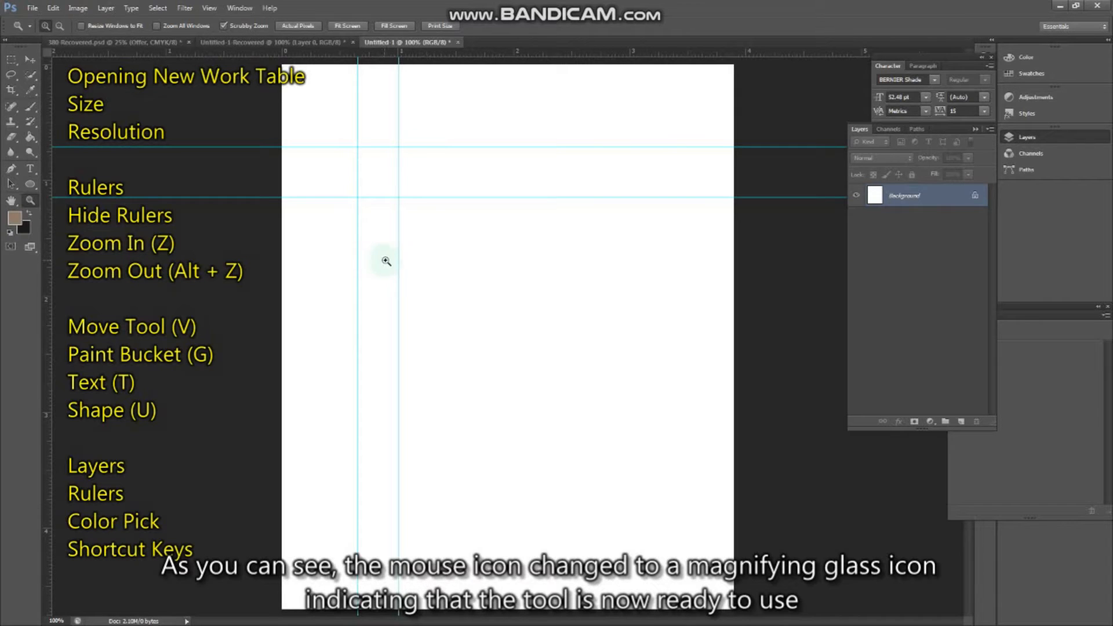
key("v")
key("z")
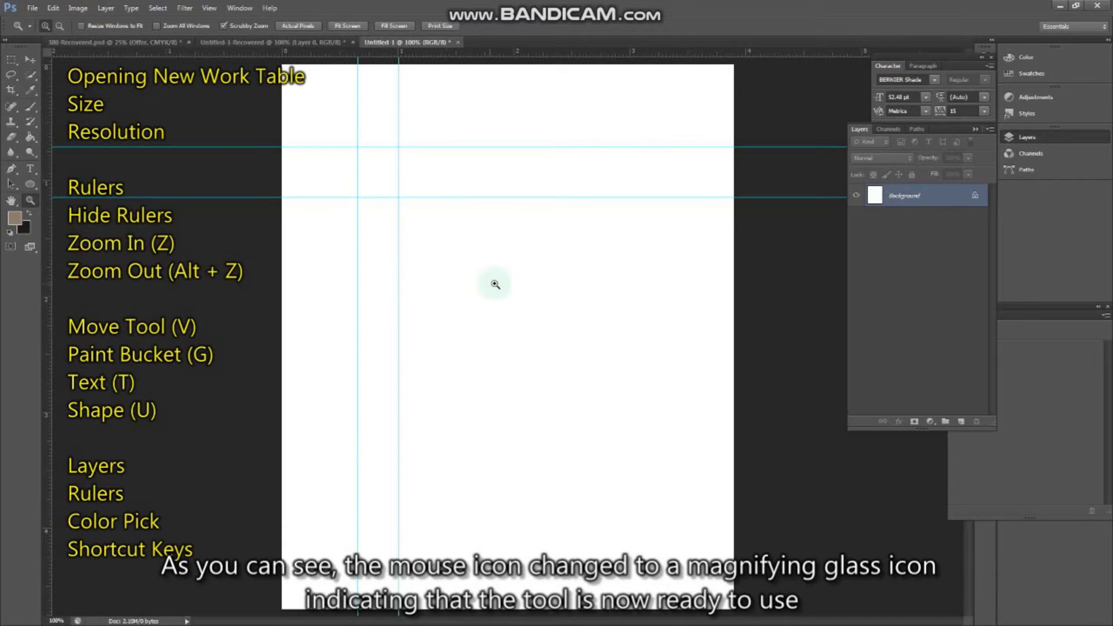
left_click(442, 268)
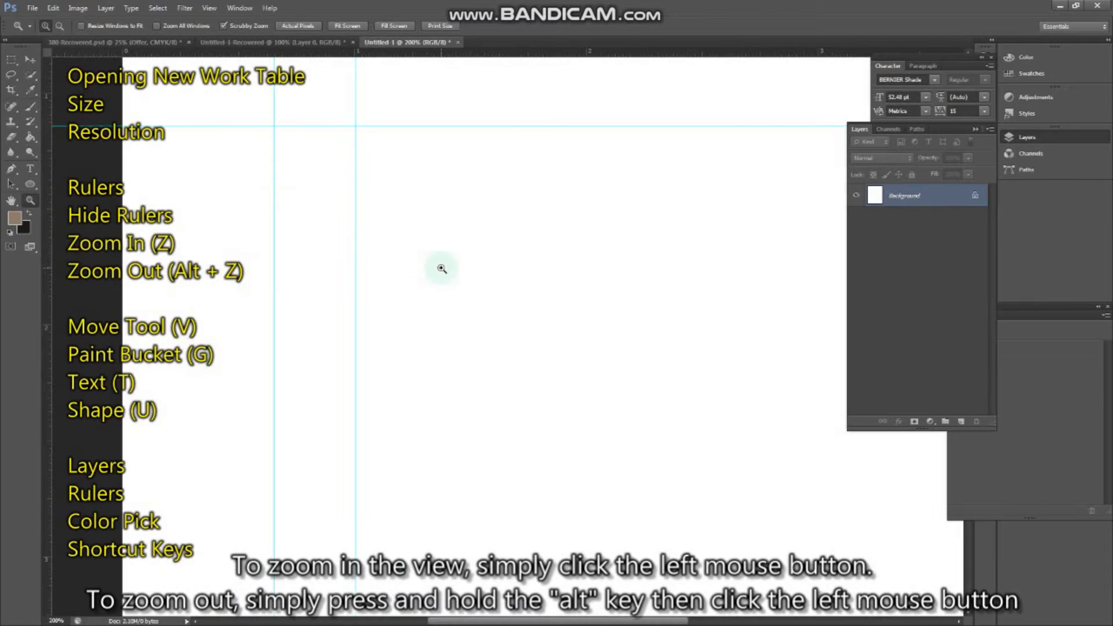
left_click(463, 218)
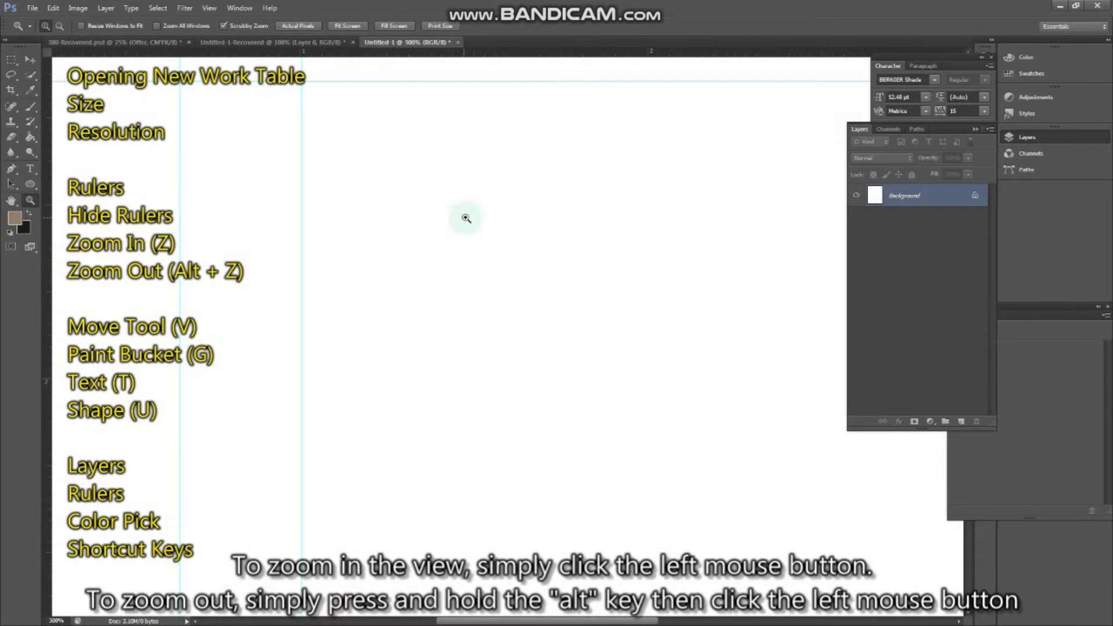
key("alt")
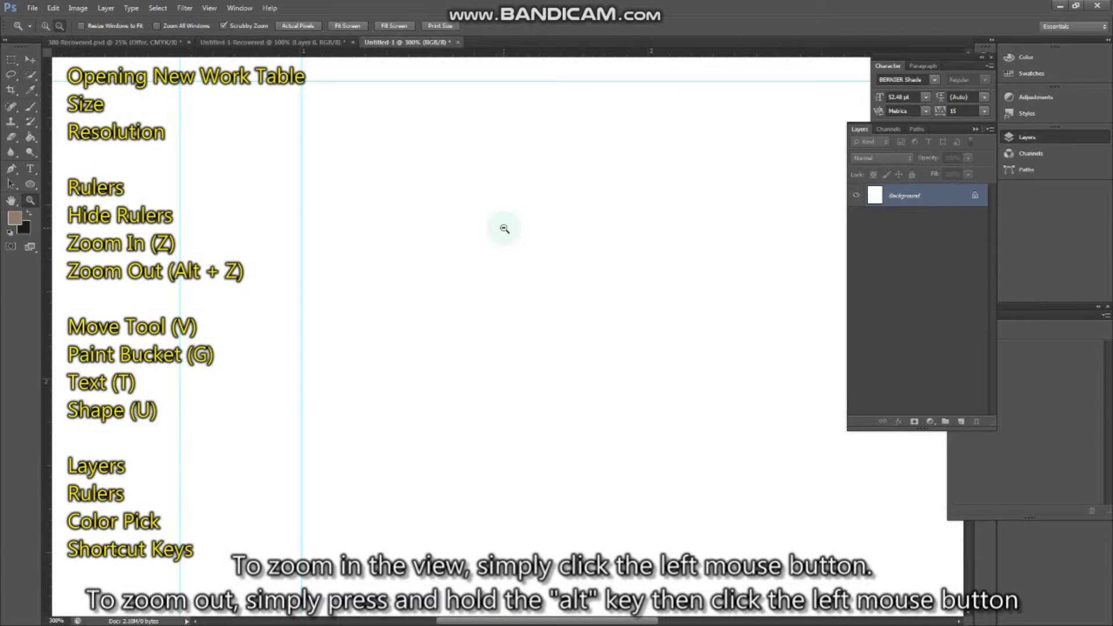
left_click(505, 228, "alt")
left_click(505, 229, "alt")
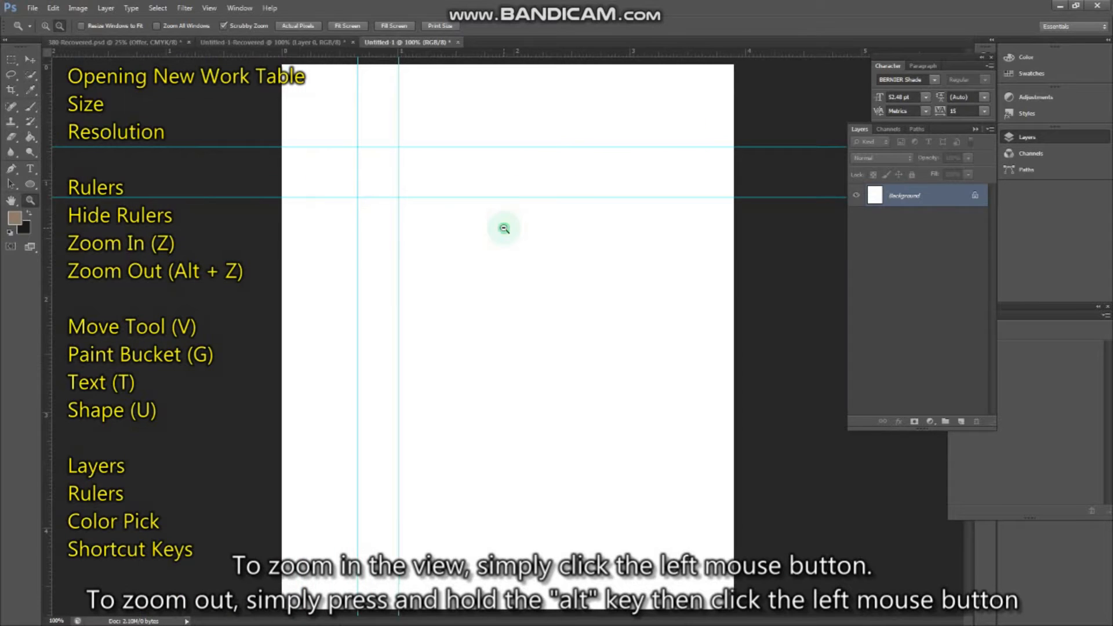
left_click(505, 228, "alt")
left_click(504, 229)
left_click(505, 228, "alt")
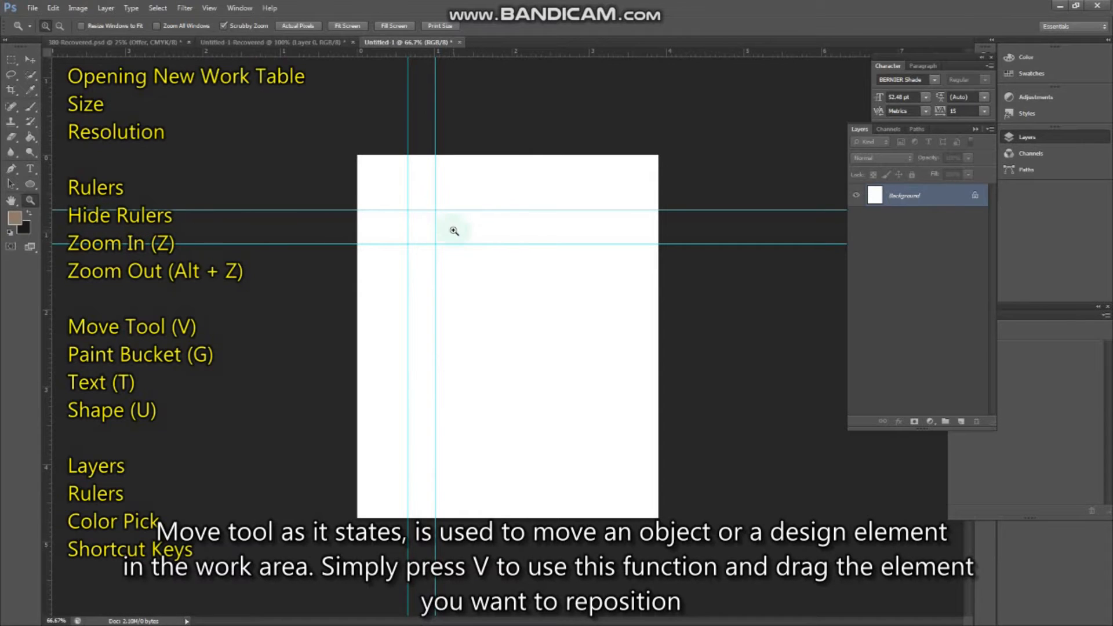
In the special offer flyer document, move the OFFER text slightly to the left with the Move tool.
left_click(145, 43)
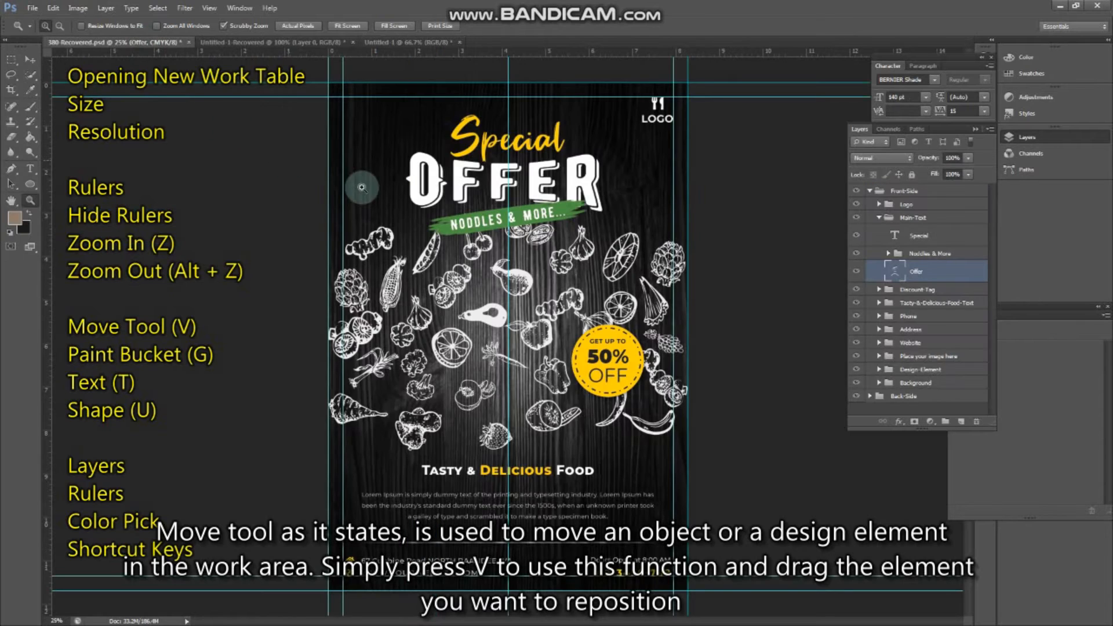
key("v")
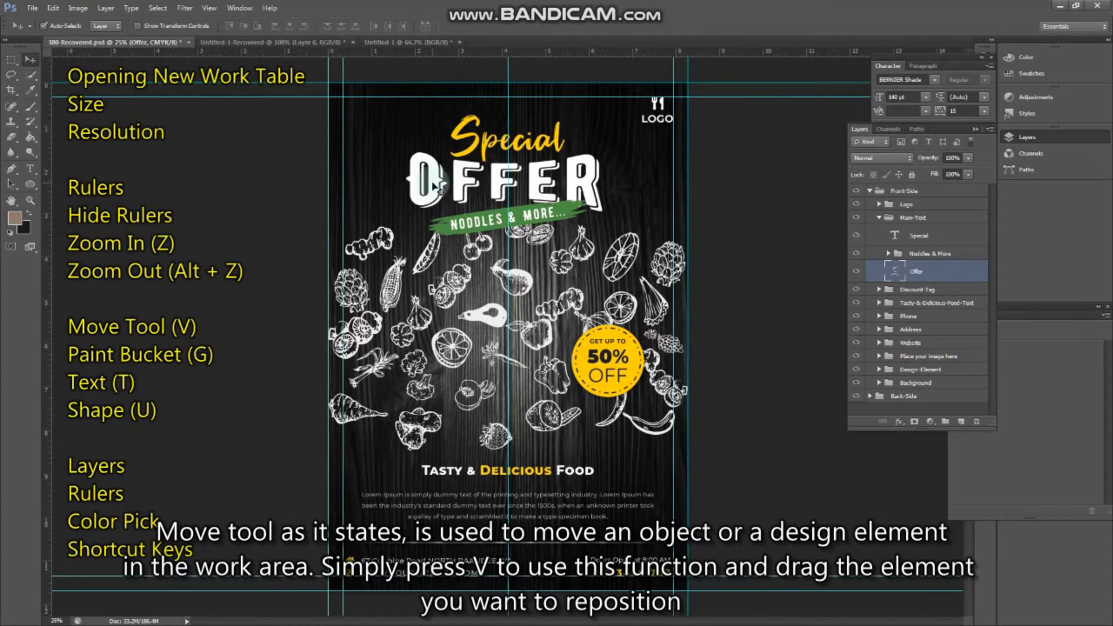
left_click_drag(440, 181, 406, 203)
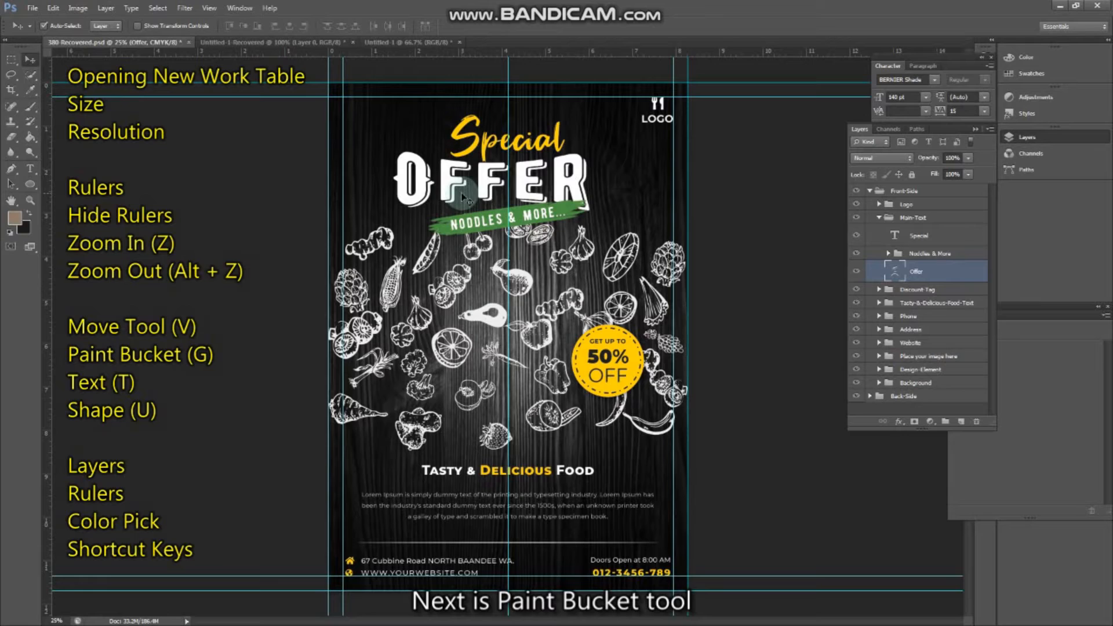
Switch to the blank Untitled-1-Recovered document and activate the Paint Bucket tool.
left_click(288, 44)
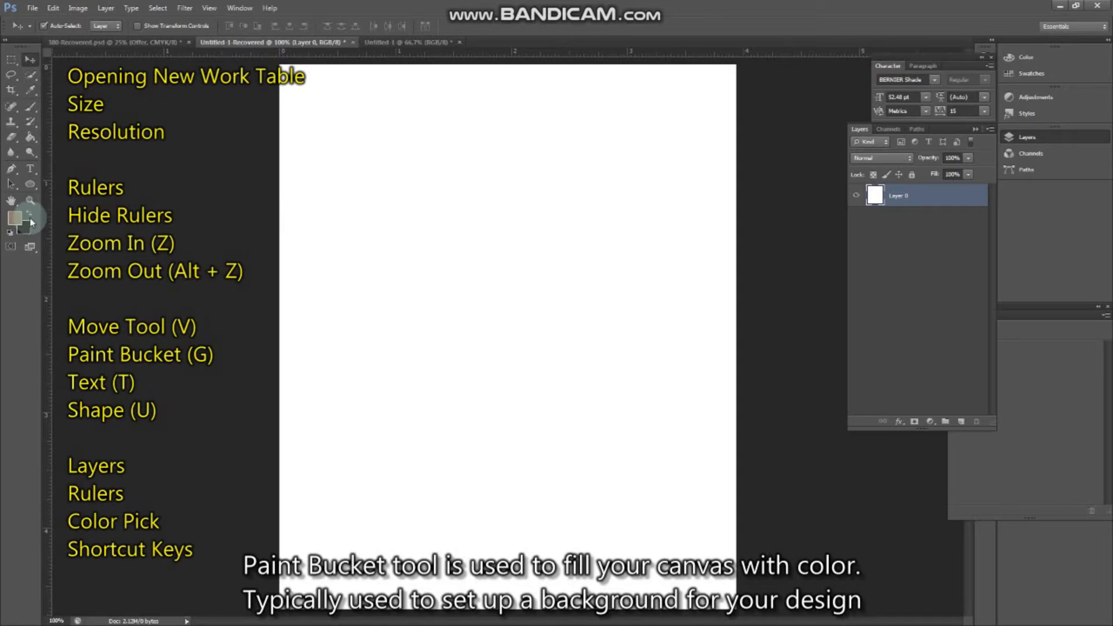
left_click(30, 139)
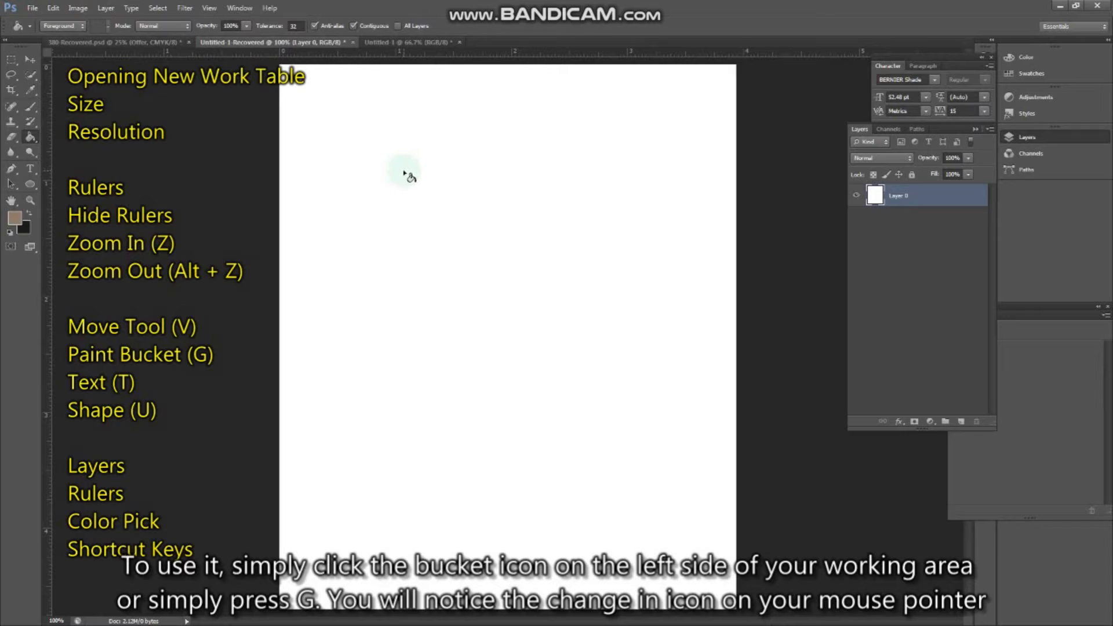
key("v")
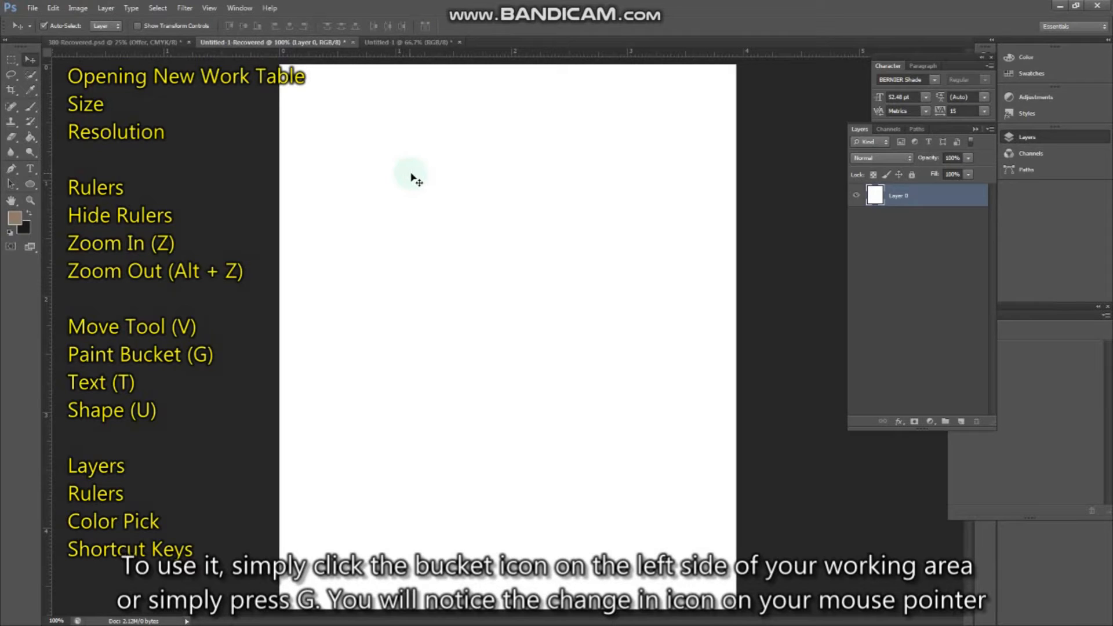
left_click(29, 138)
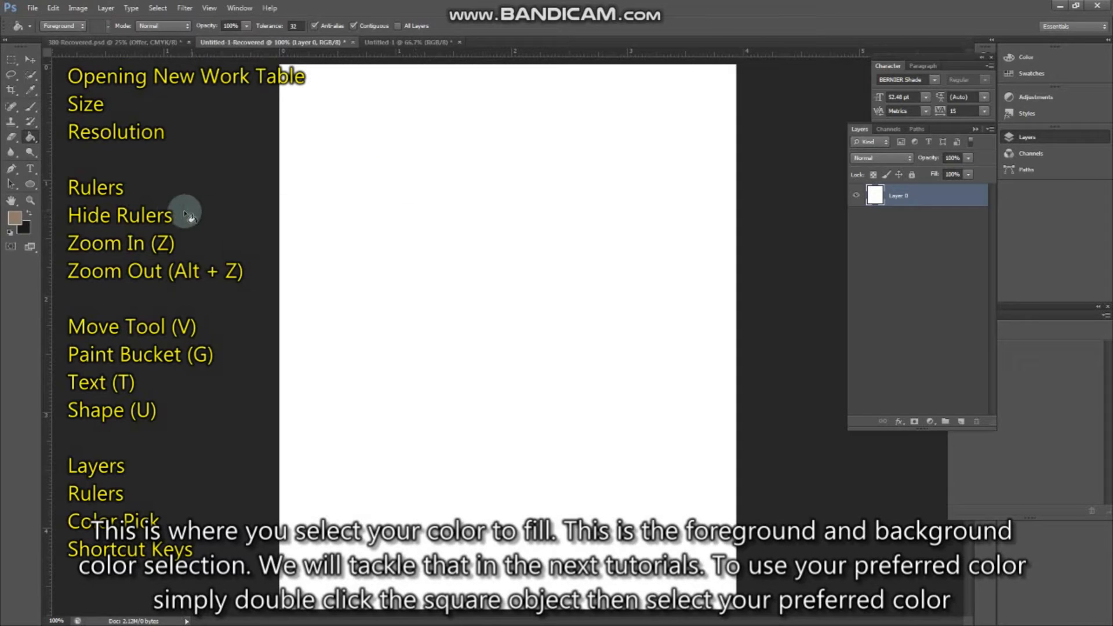
Open the foreground color picker and try out several orange shades and a dark blue.
left_click(16, 220)
key("Escape")
left_click(16, 221)
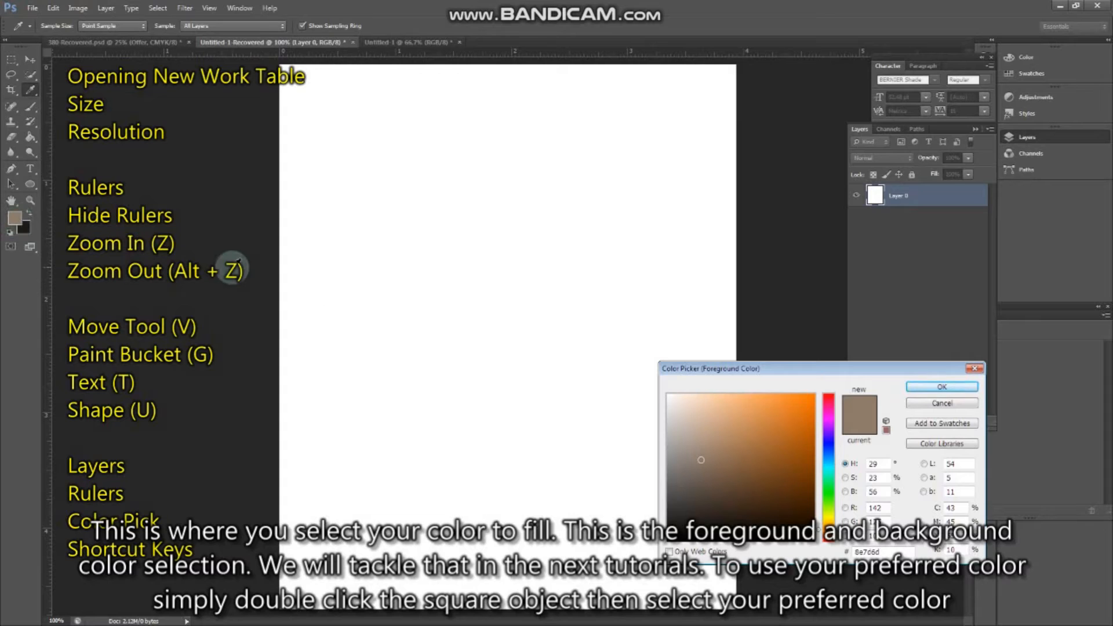
left_click(729, 436)
left_click(776, 412)
left_click(709, 422)
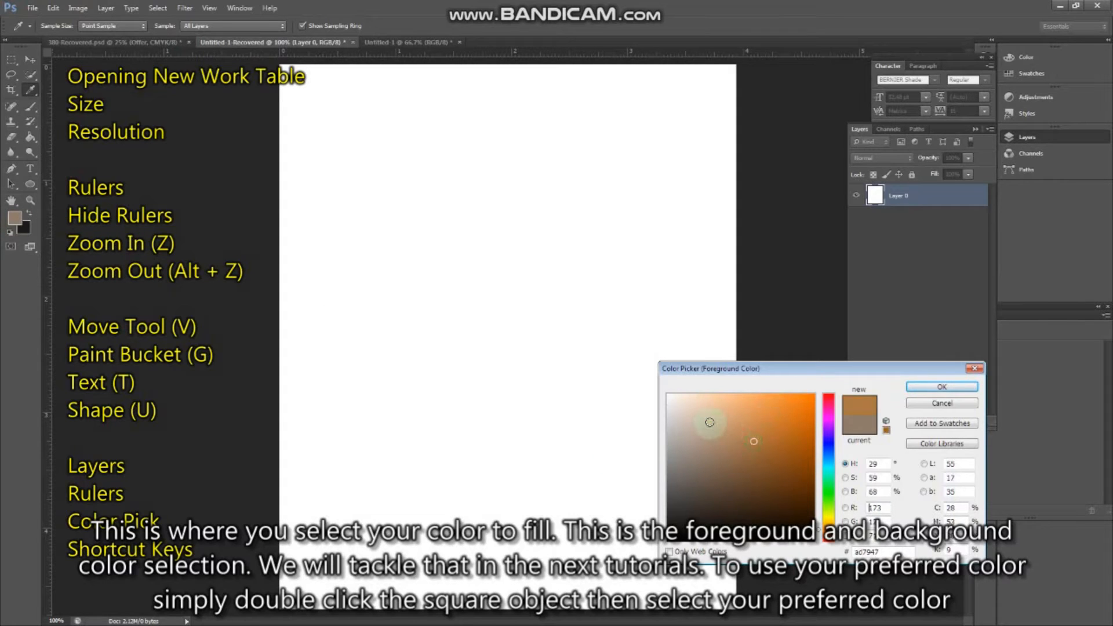
left_click_drag(791, 443, 755, 472)
left_click(829, 447)
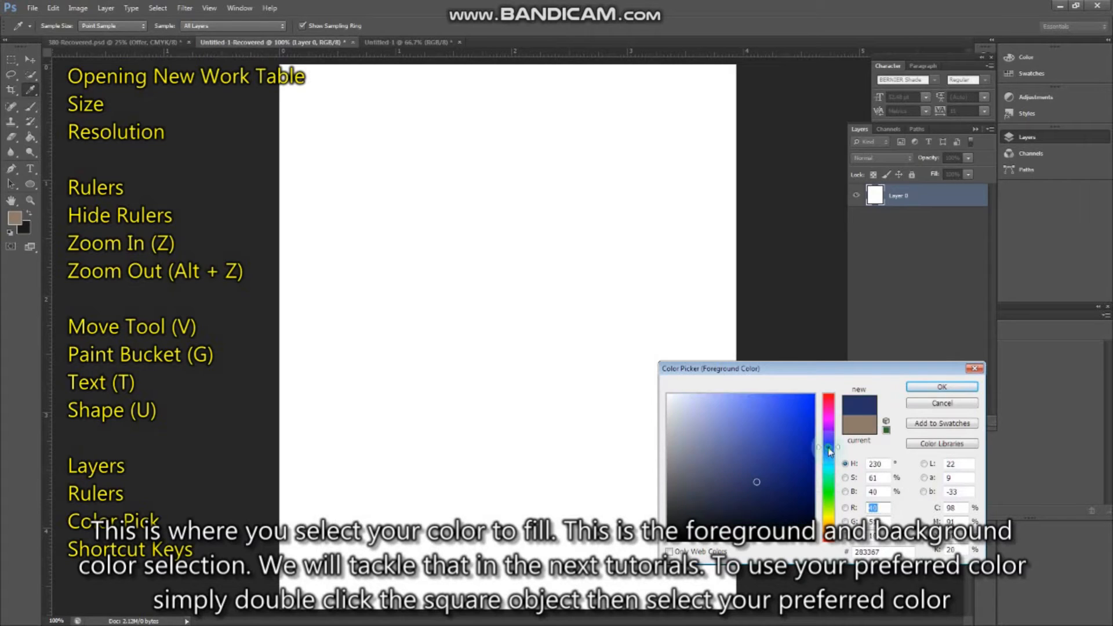
Try out light blue, turquoise and brown shades for the foreground color.
left_click(724, 422)
left_click(829, 420)
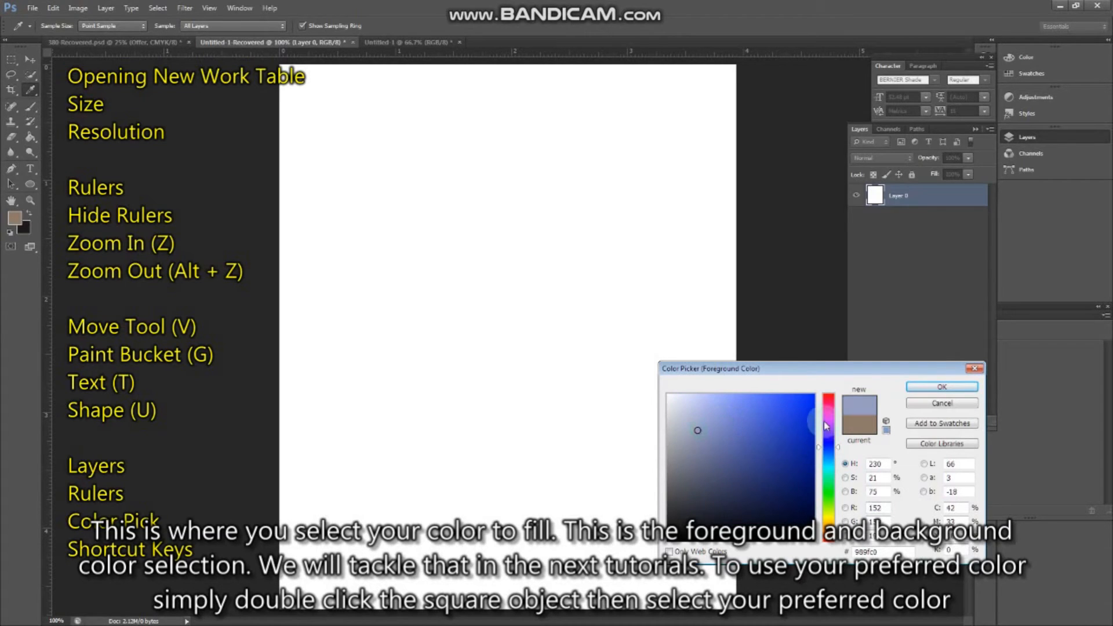
left_click(739, 412)
left_click(829, 470)
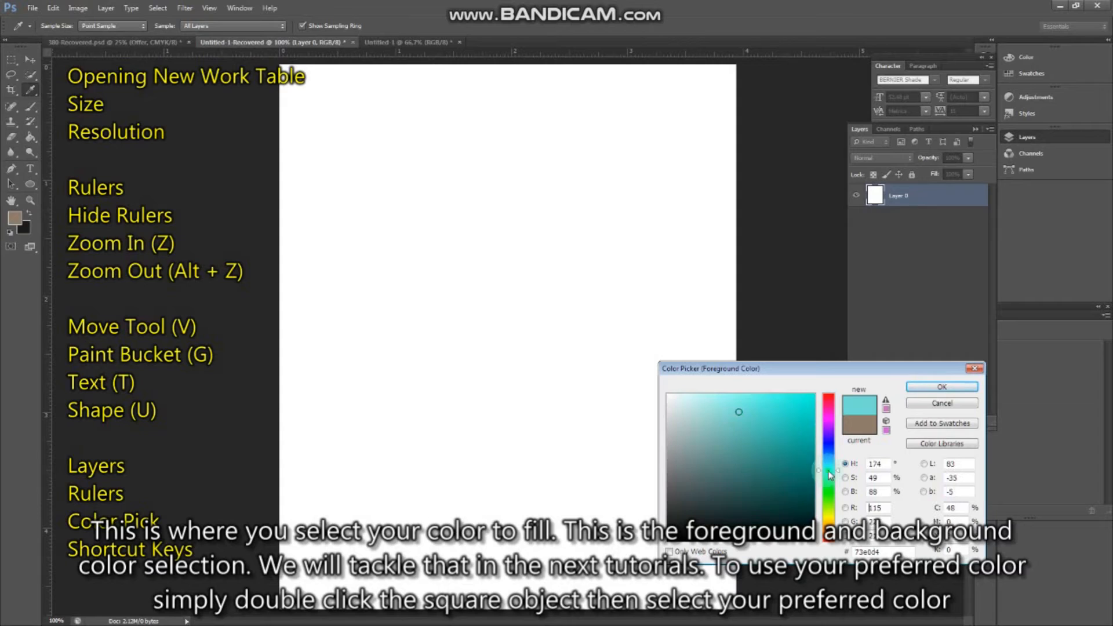
left_click(765, 460)
left_click(722, 456)
left_click(828, 525)
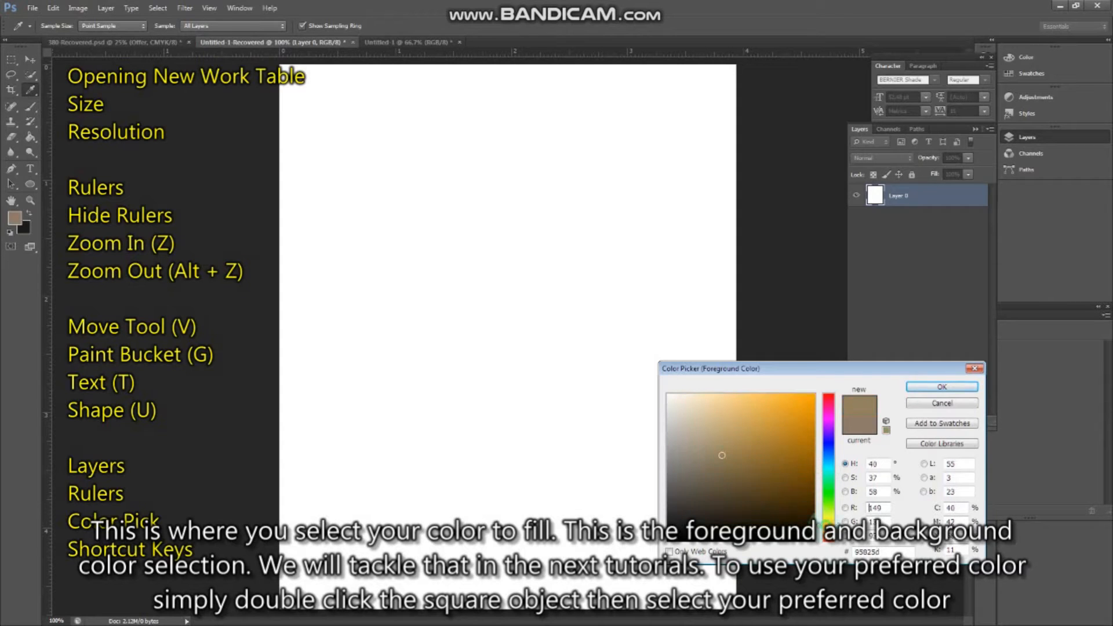
Set the foreground color to purple a46bd1 and fill the whole canvas with it using the Paint Bucket.
left_click(717, 423)
left_click(828, 429)
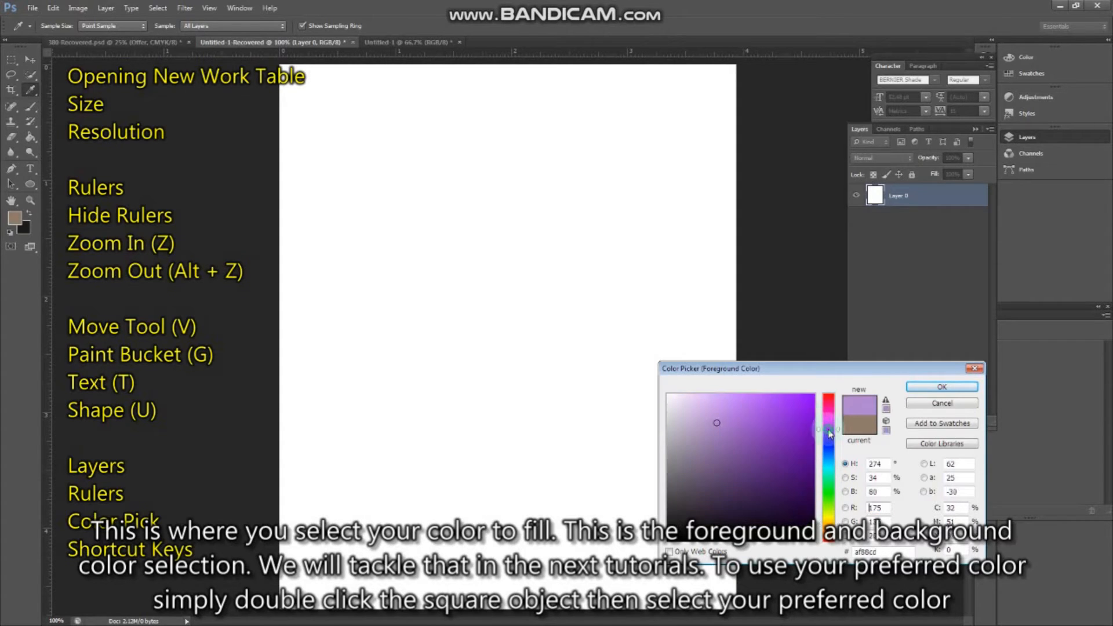
left_click(745, 437)
left_click(739, 421)
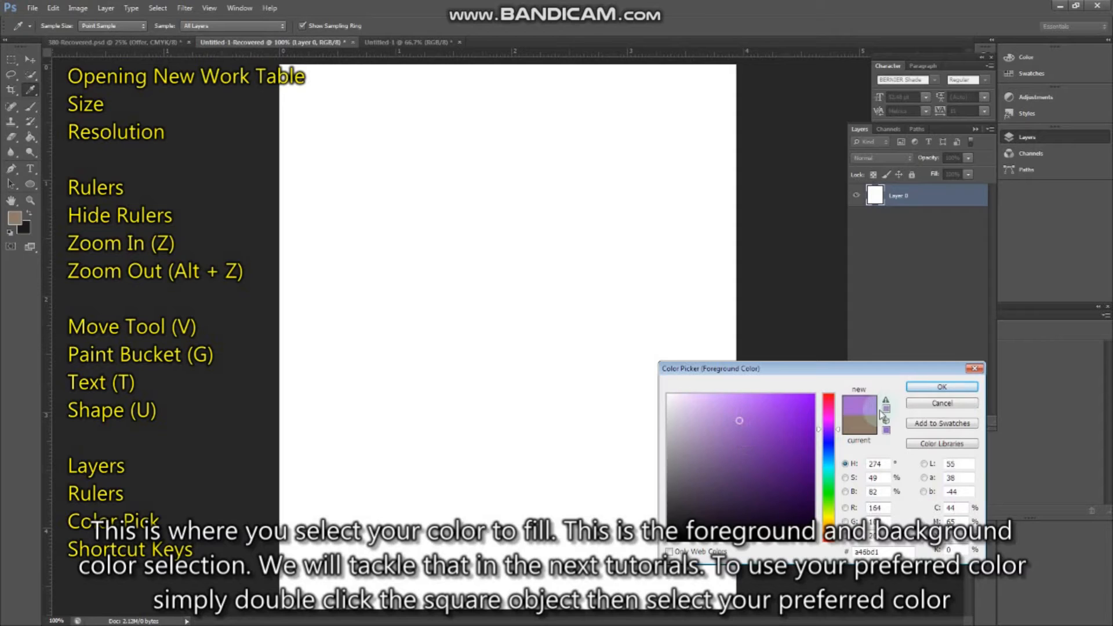
left_click(942, 387)
key("g")
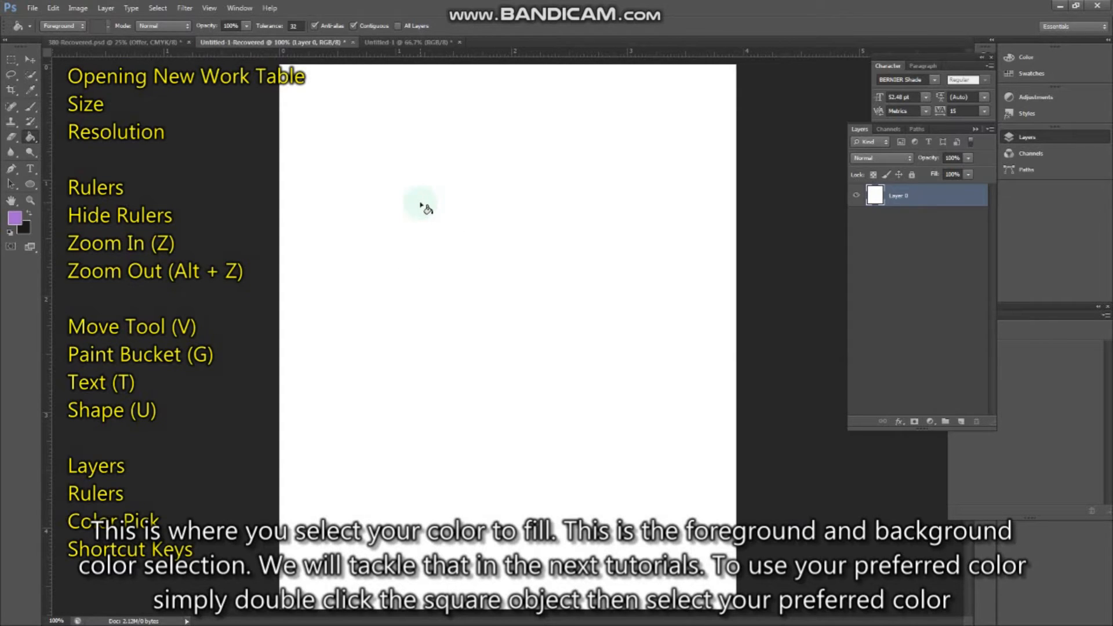
left_click(470, 238)
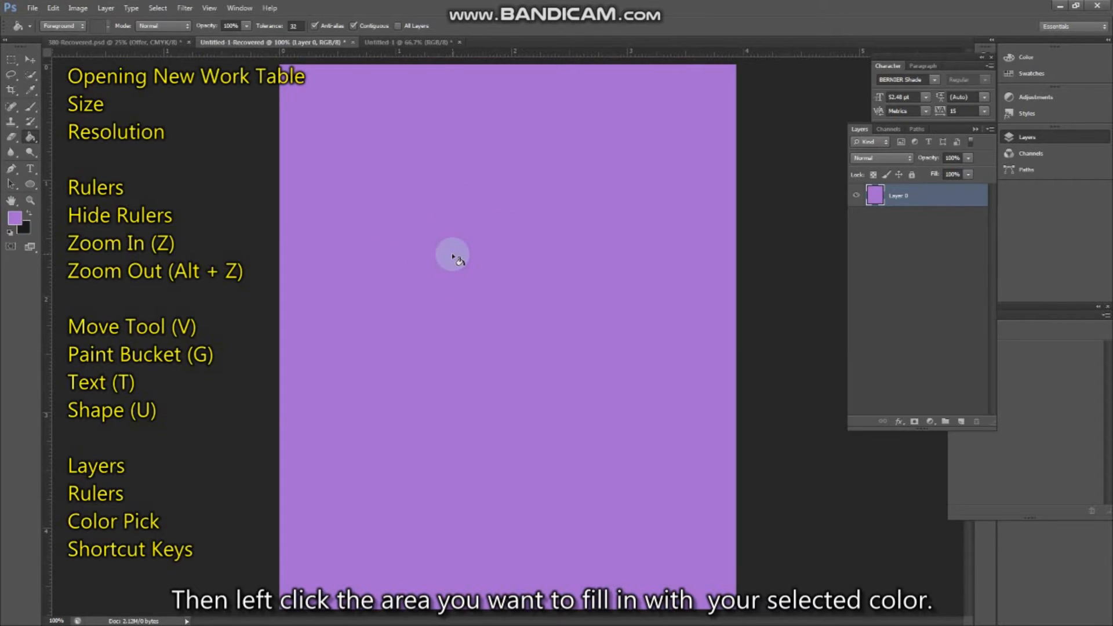
Change the foreground color to a medium blue and fill the whole canvas with it using the Paint Bucket.
left_click(14, 219)
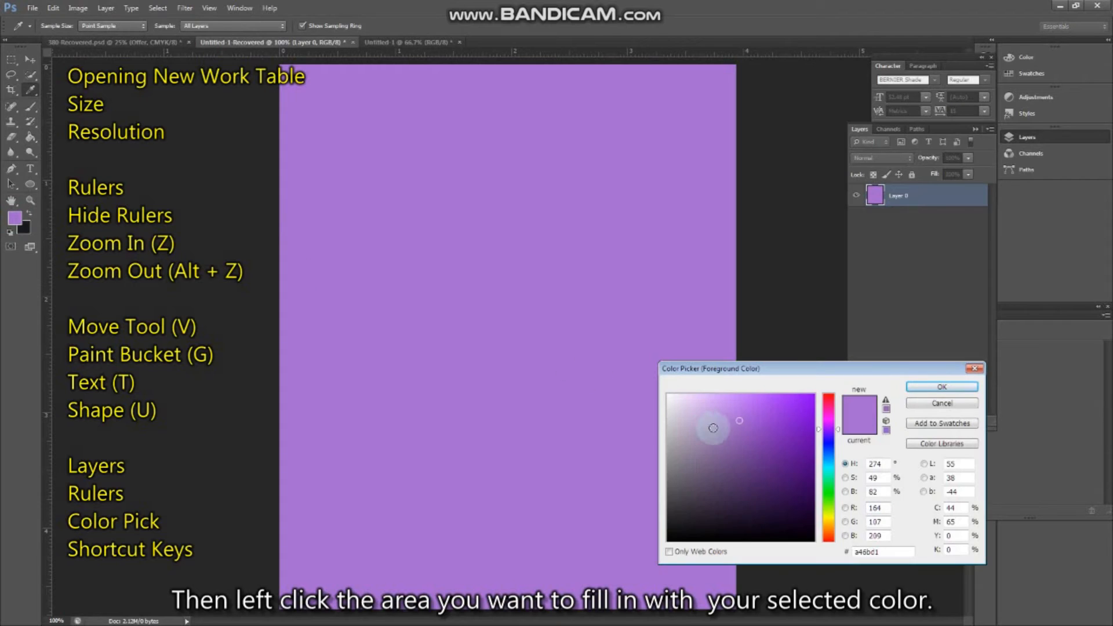
left_click(727, 457)
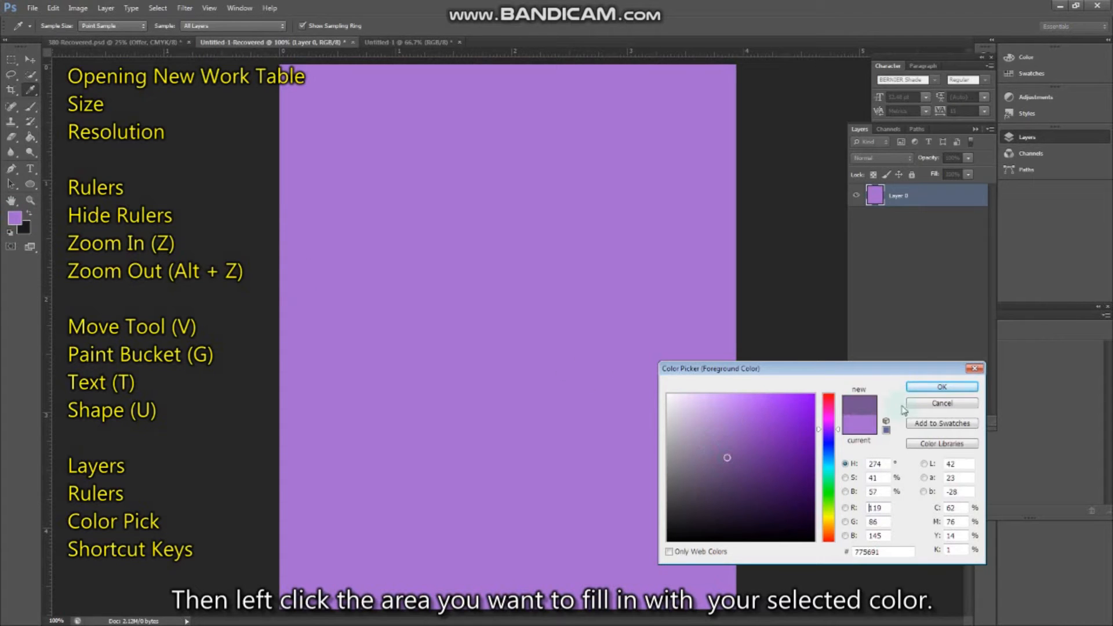
left_click(829, 448)
left_click(761, 417)
left_click(942, 387)
key("g")
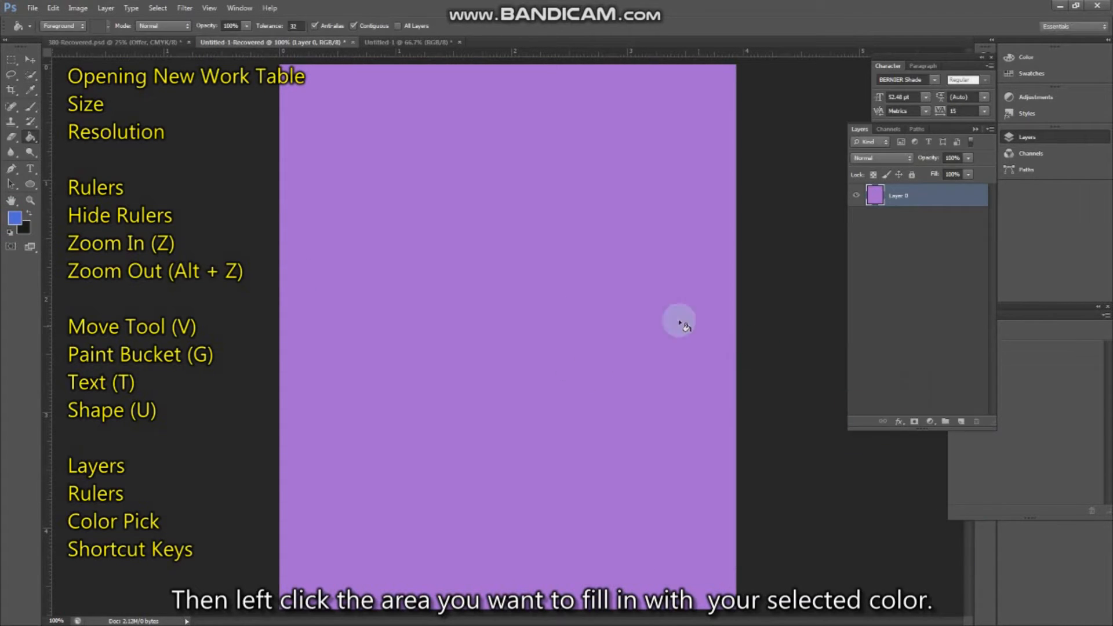
left_click(511, 274)
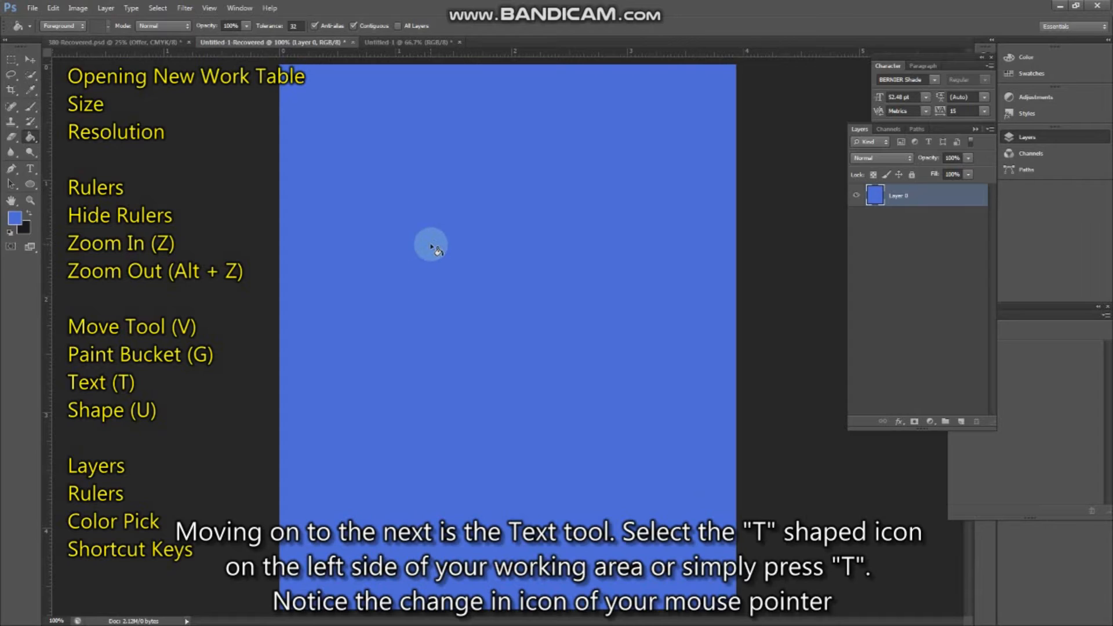
Add the text "TEST 1" in black near the upper-left area of the blue canvas with the Type tool.
left_click(32, 169)
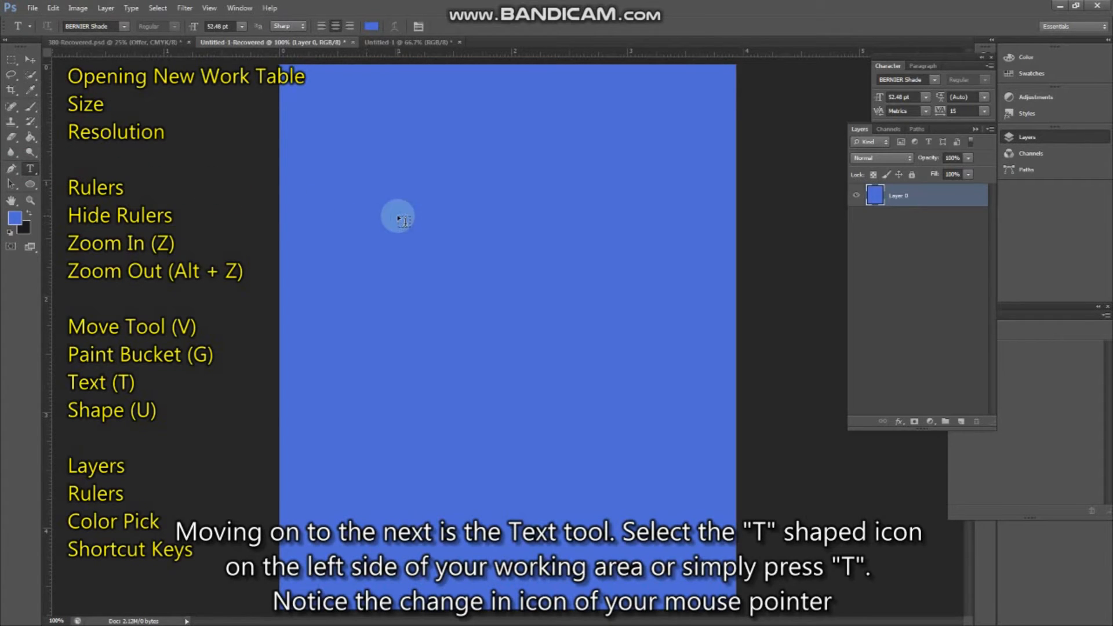
key("v")
key("t")
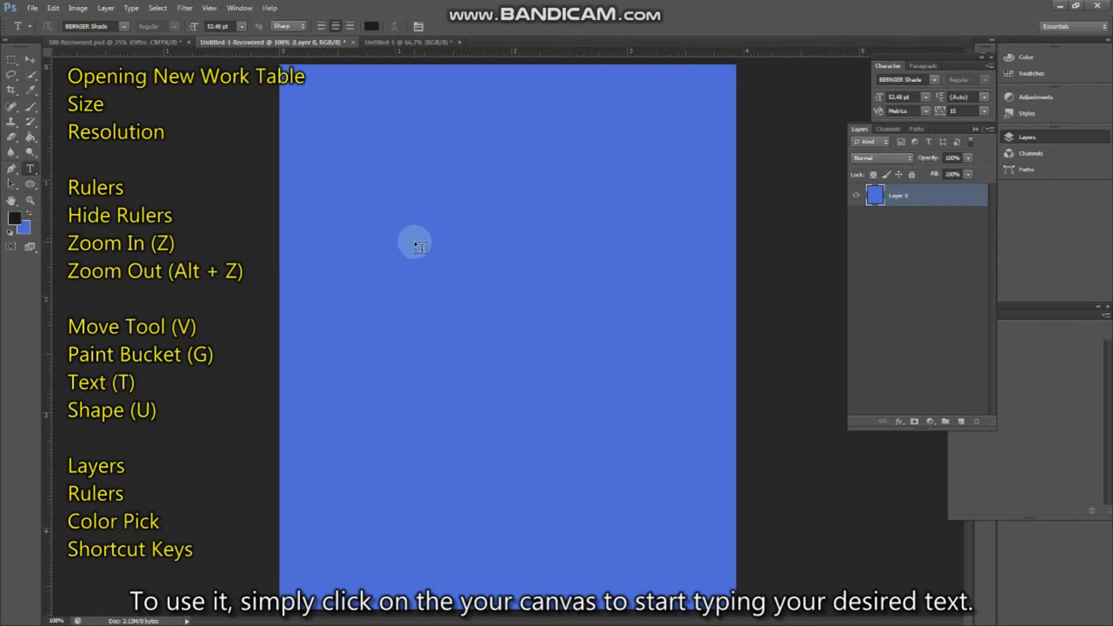
left_click(372, 231)
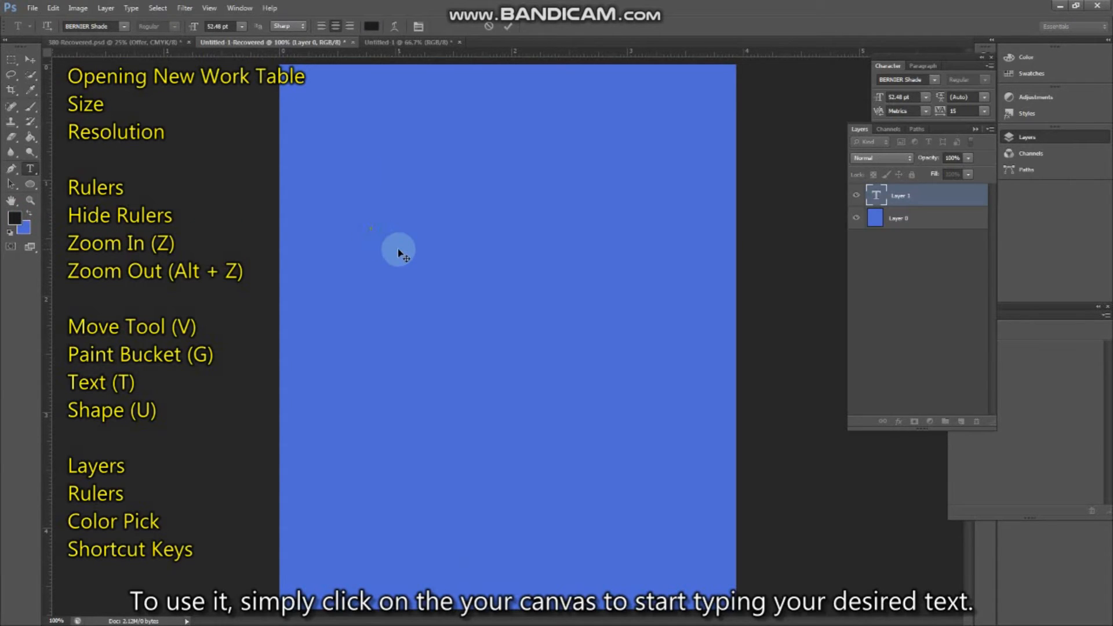
type("TEST")
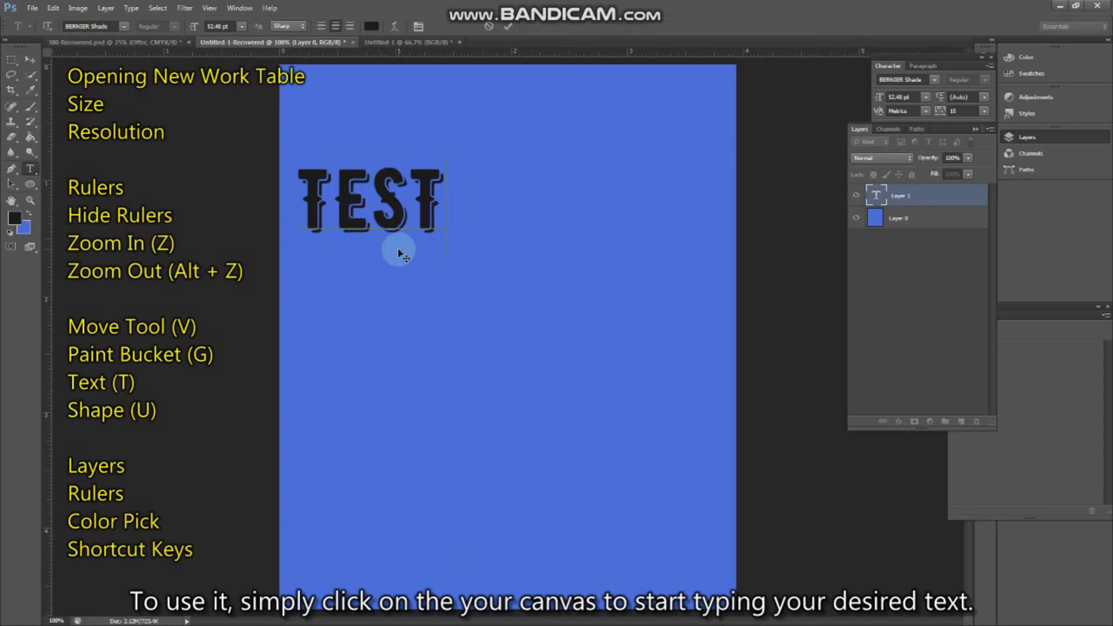
type(" 1")
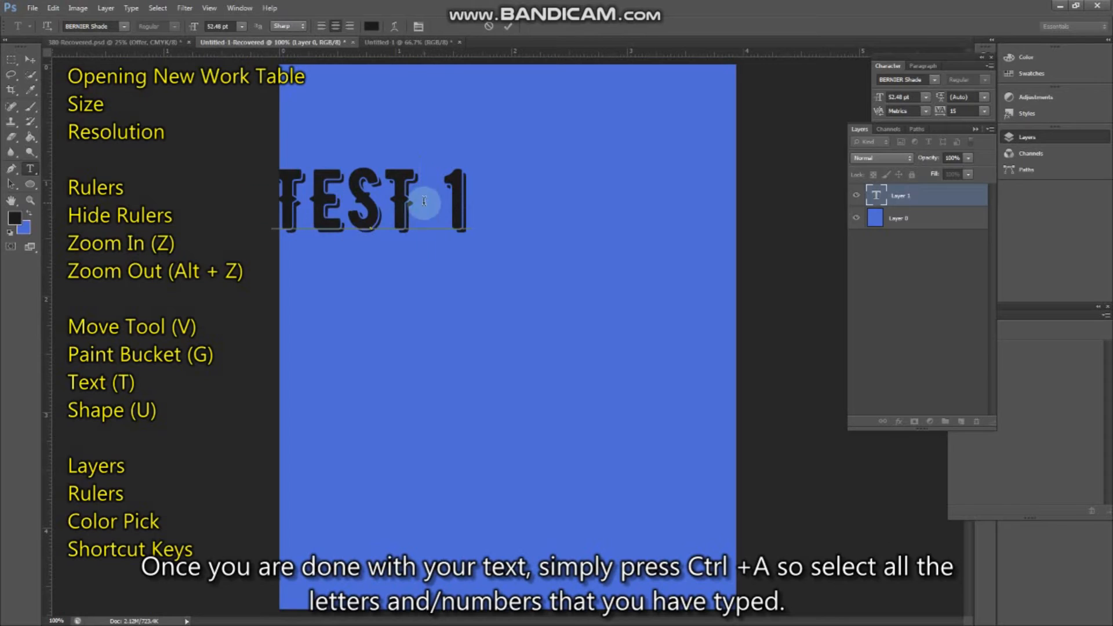
Select all of the TEST 1 text and try the fonts Beyond The Mountains, Bionic Type Bold and Blackadder ITC on it.
key("ctrl+a")
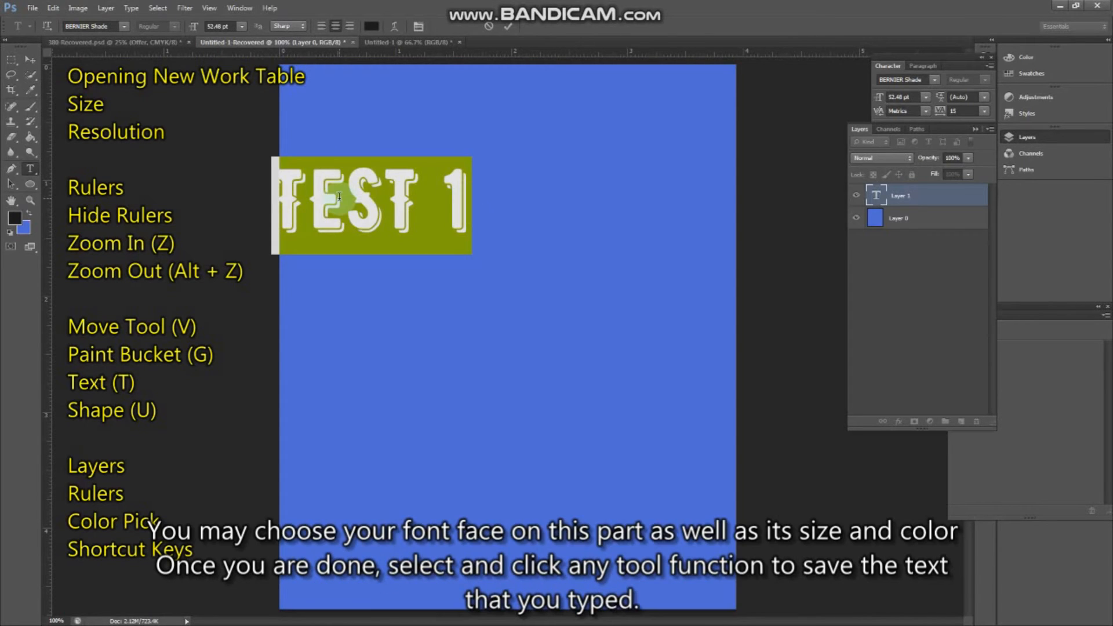
left_click(123, 27)
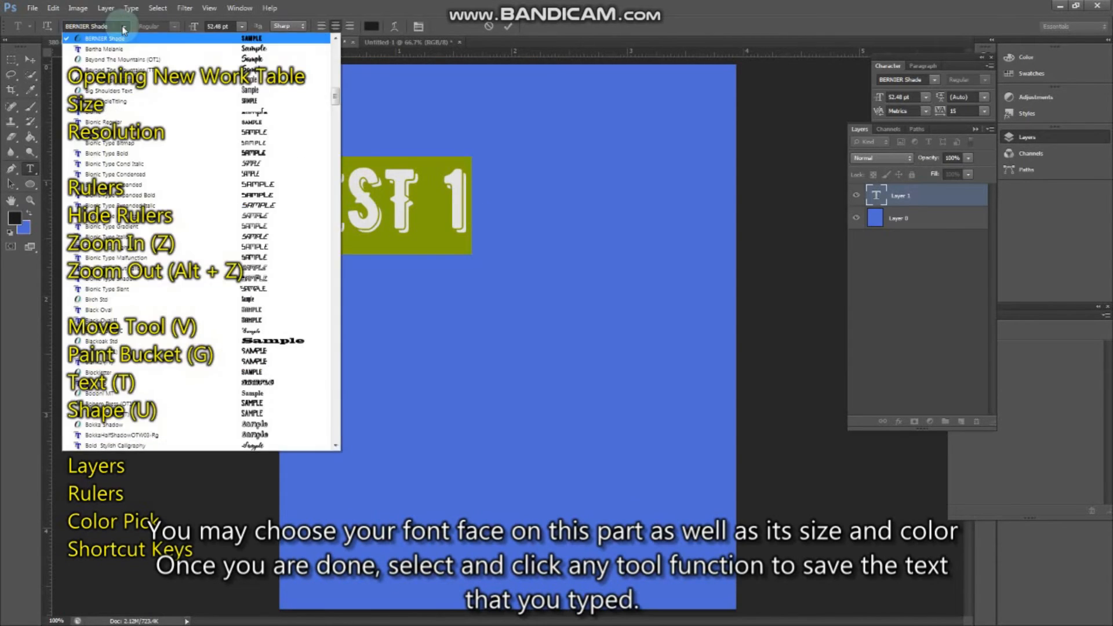
left_click(116, 59)
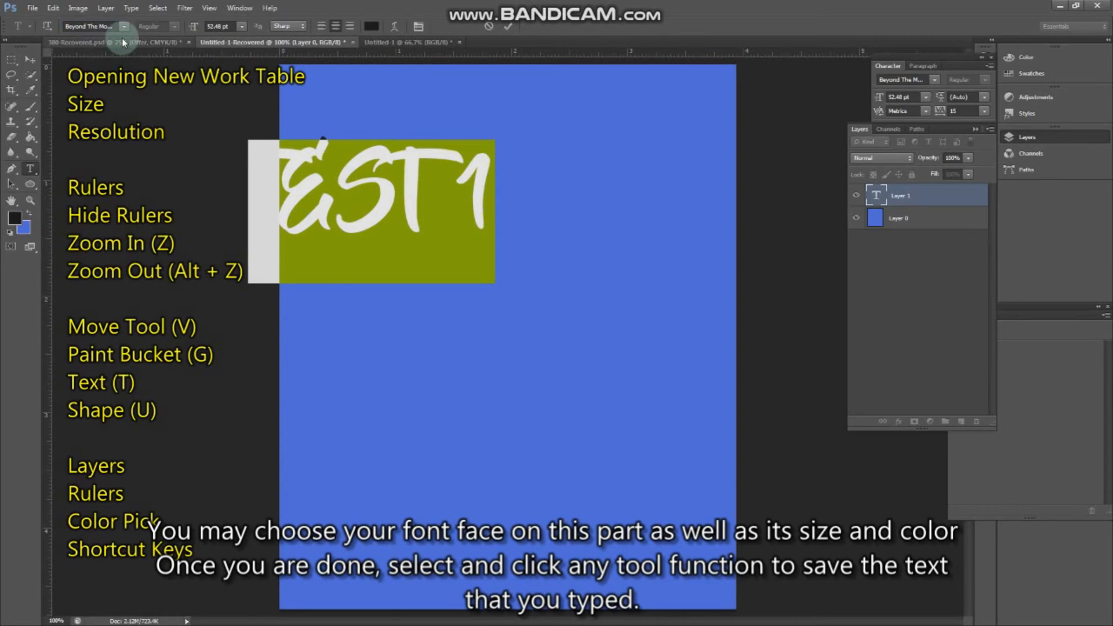
left_click(123, 27)
left_click(116, 132)
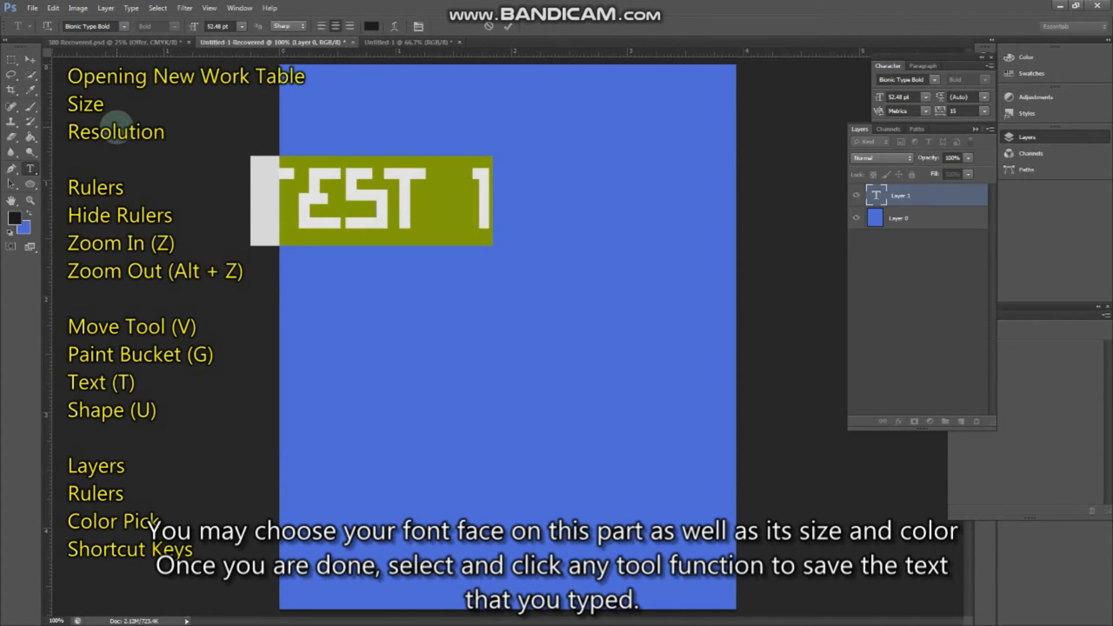
left_click(124, 26)
left_click(113, 223)
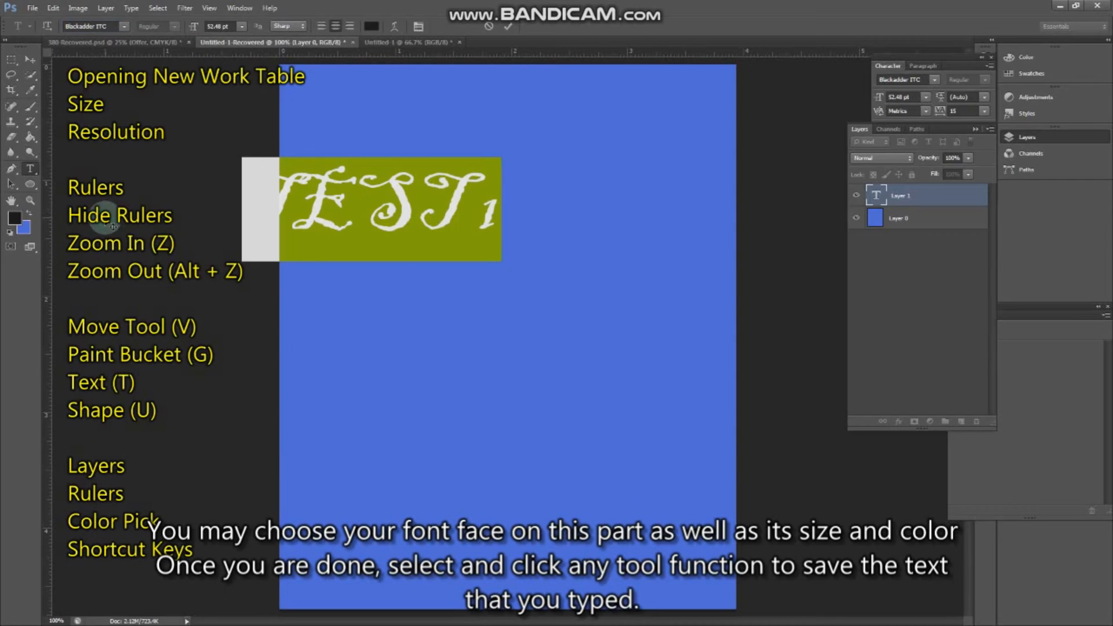
Try the fonts Blanka (OT1) and BOXING on the selected text.
left_click(124, 27)
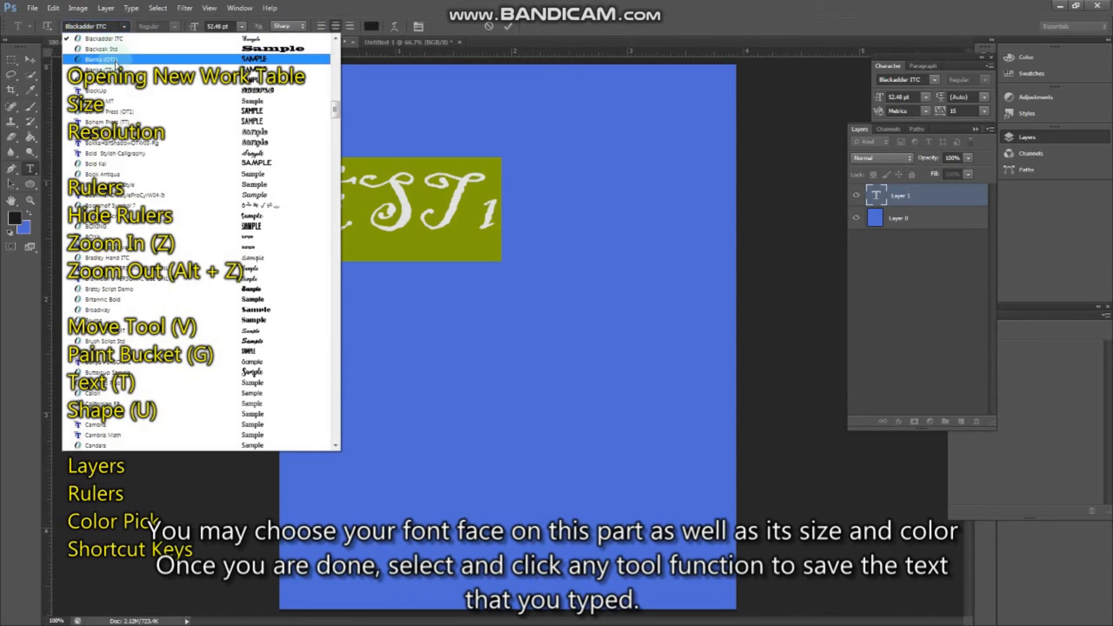
left_click(114, 40)
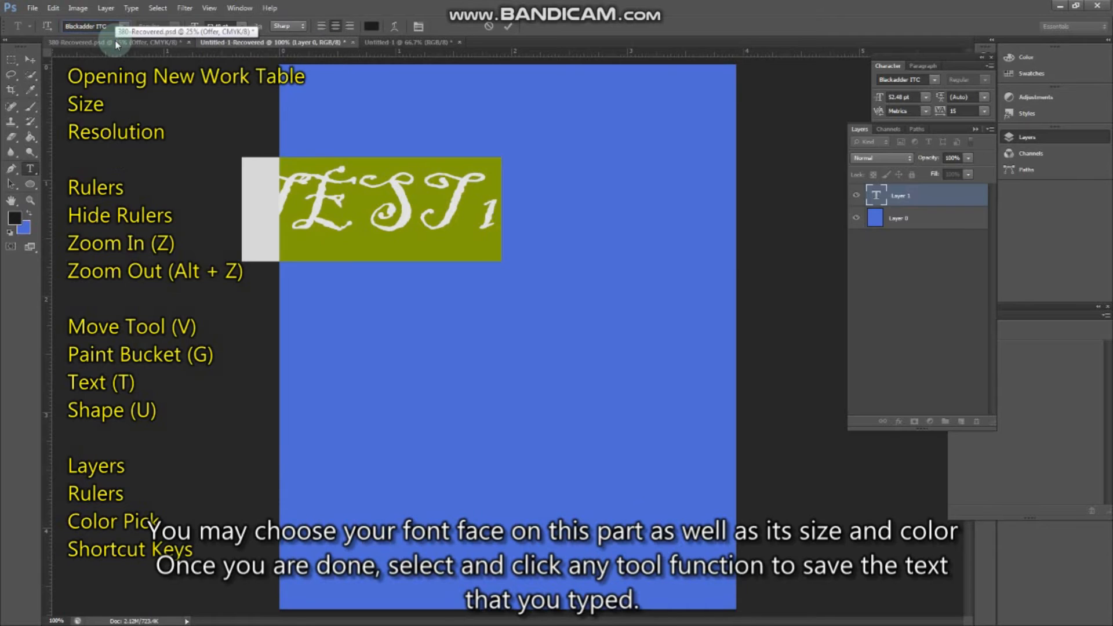
left_click(126, 26)
left_click(117, 60)
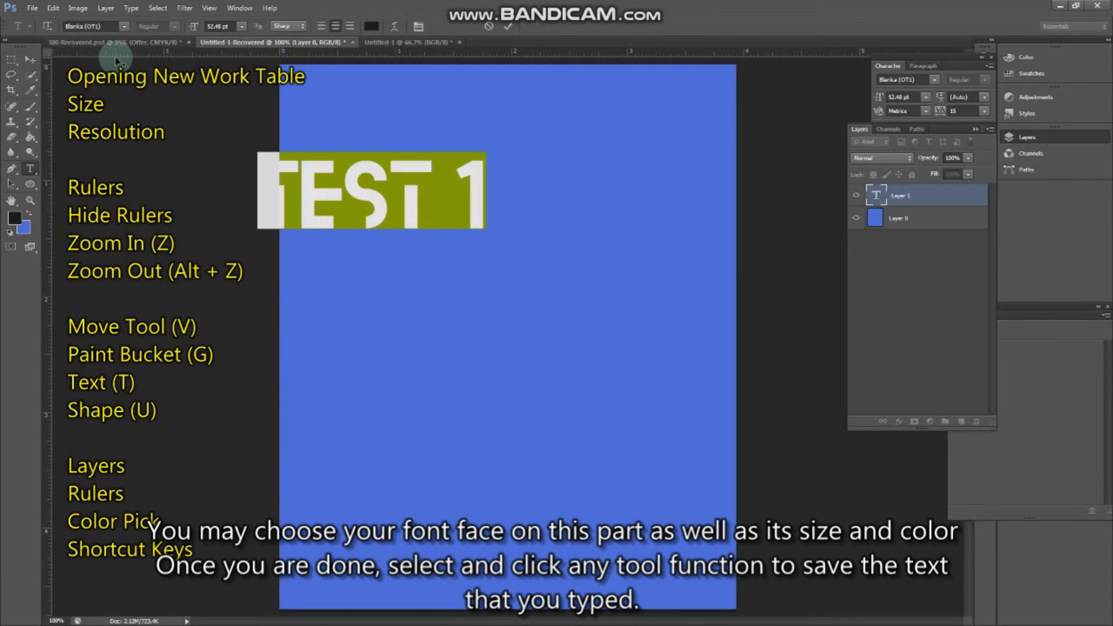
left_click(124, 27)
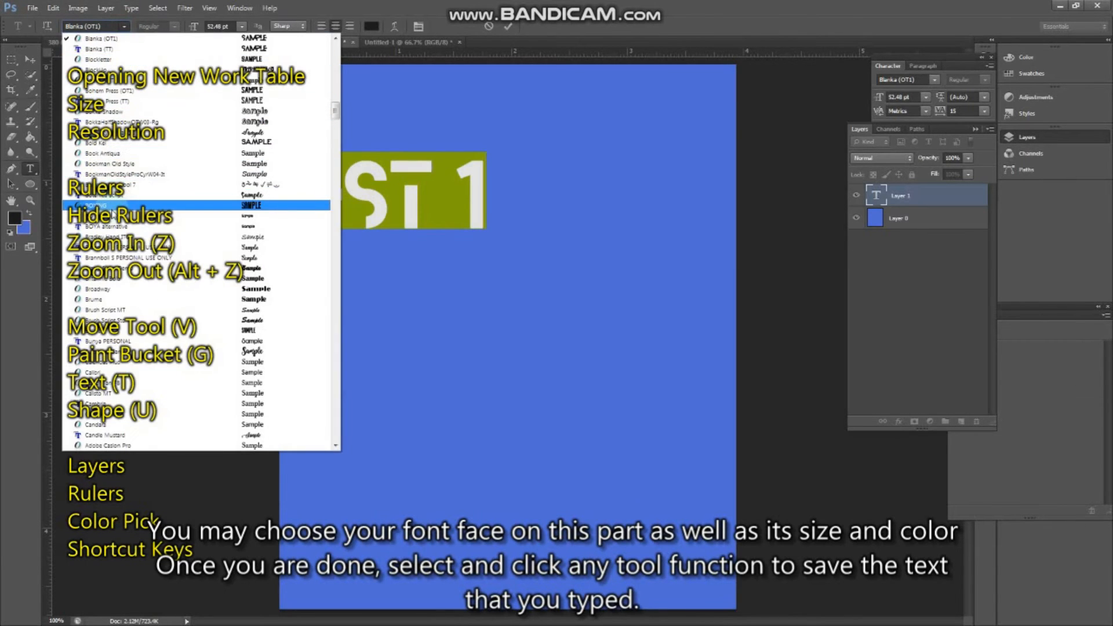
left_click(115, 204)
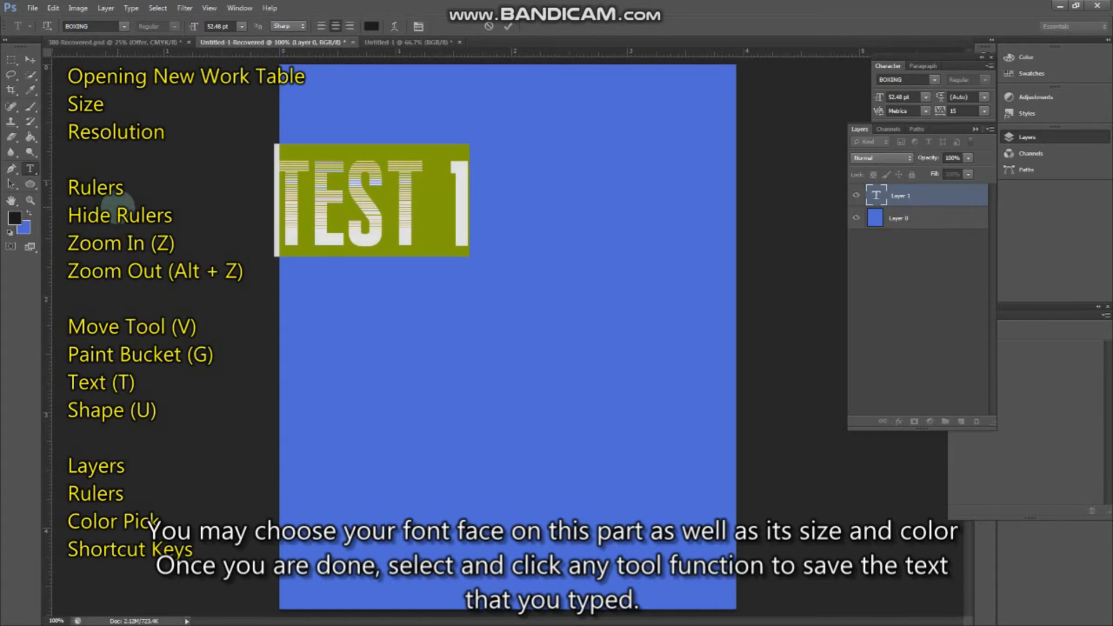
Set the text's font to Candara, trying the Italic style before returning it to Regular.
left_click(124, 26)
left_click(106, 258)
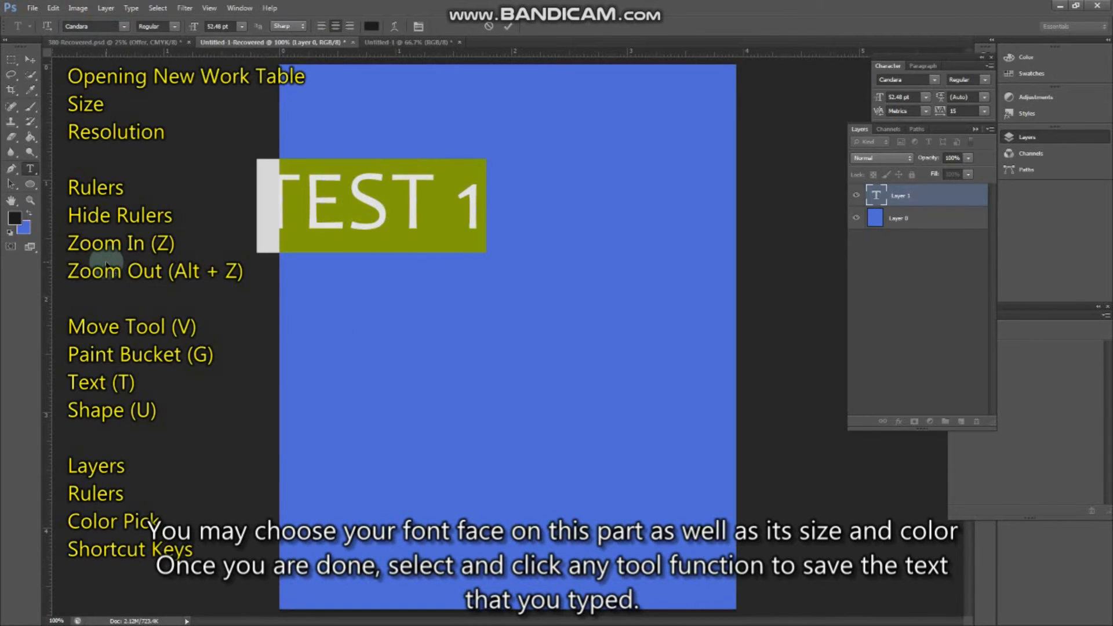
left_click(172, 28)
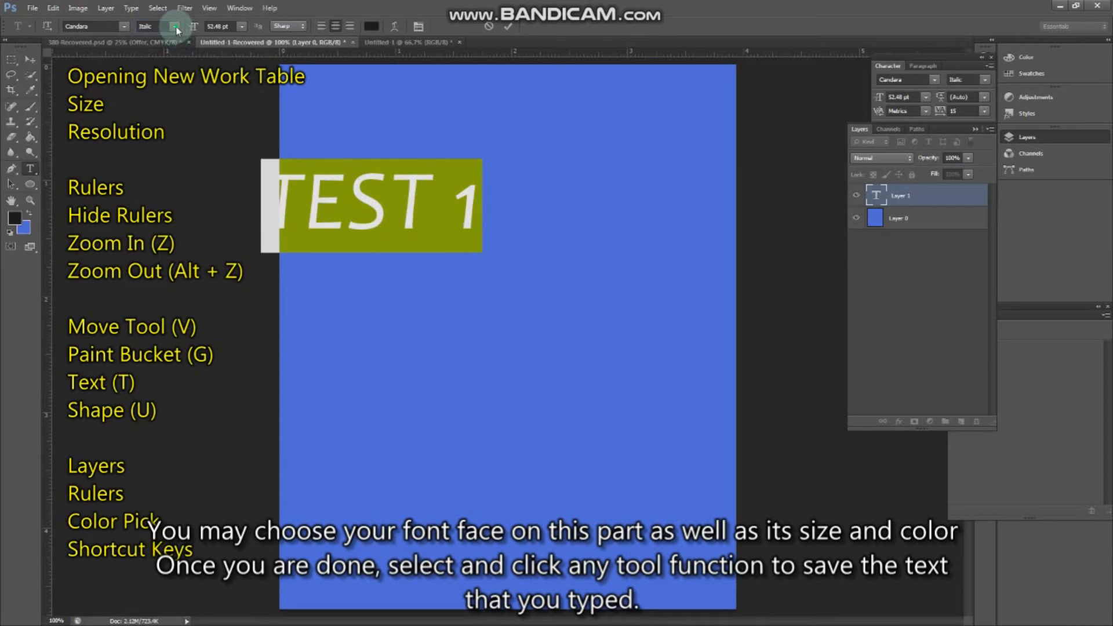
left_click(171, 26)
left_click(157, 41)
Try font sizes of 10 pt and 12 pt on the text, and set it to 30 pt.
left_click(242, 26)
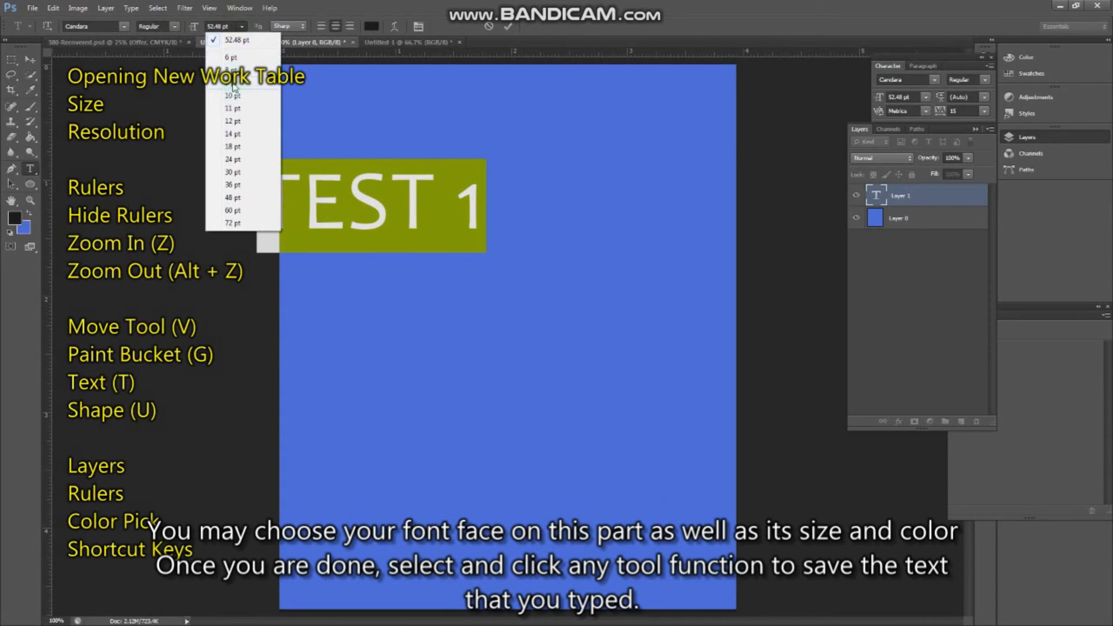
left_click(231, 97)
left_click(241, 27)
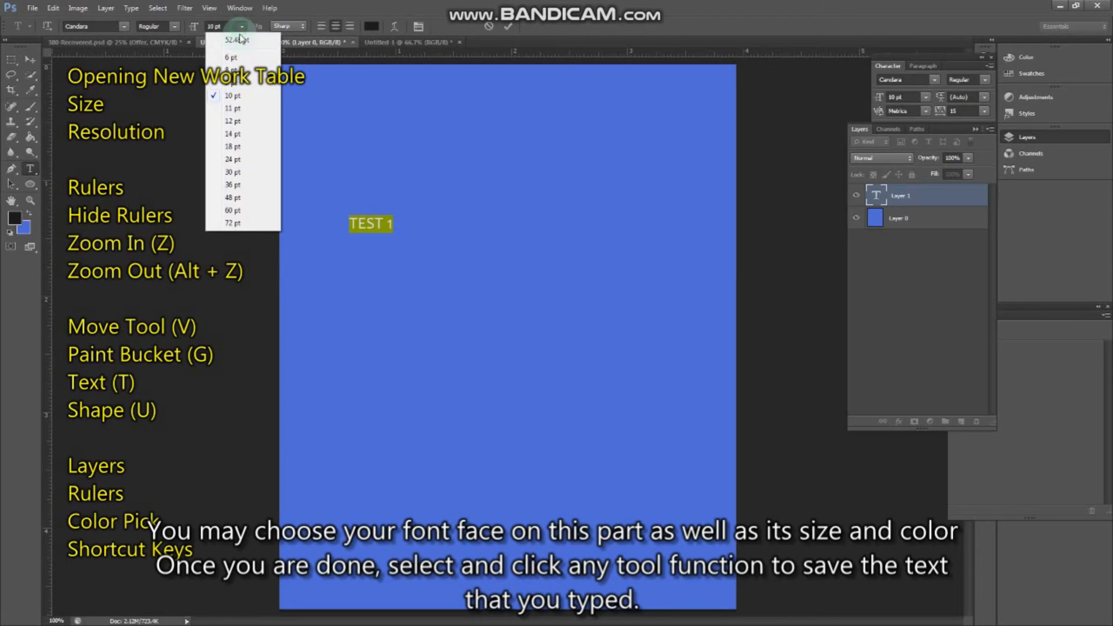
left_click(230, 121)
left_click(242, 27)
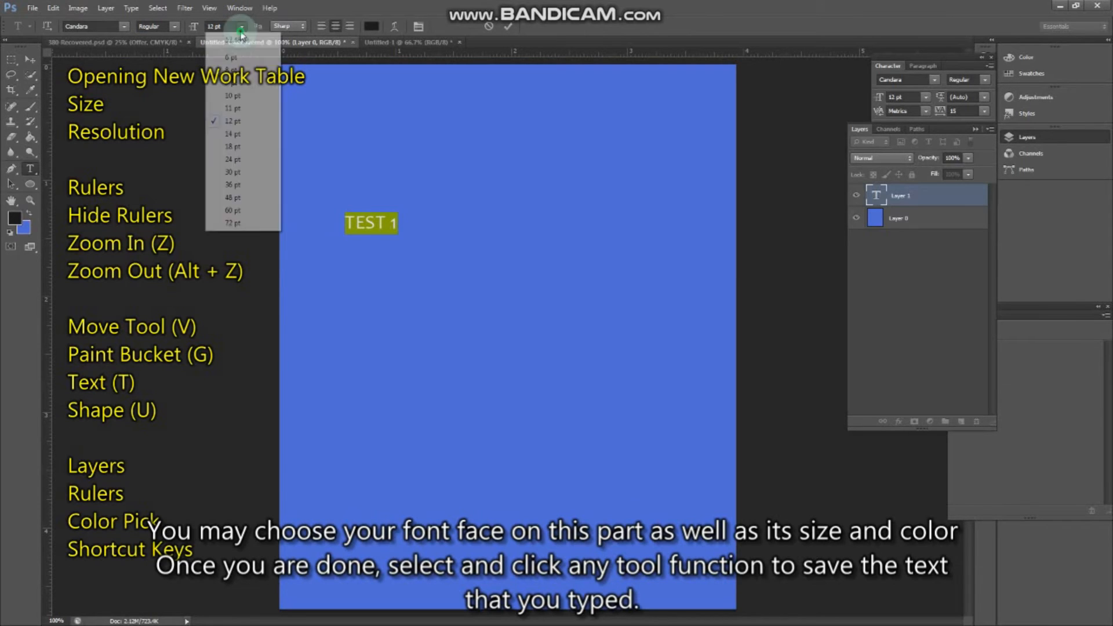
left_click(231, 172)
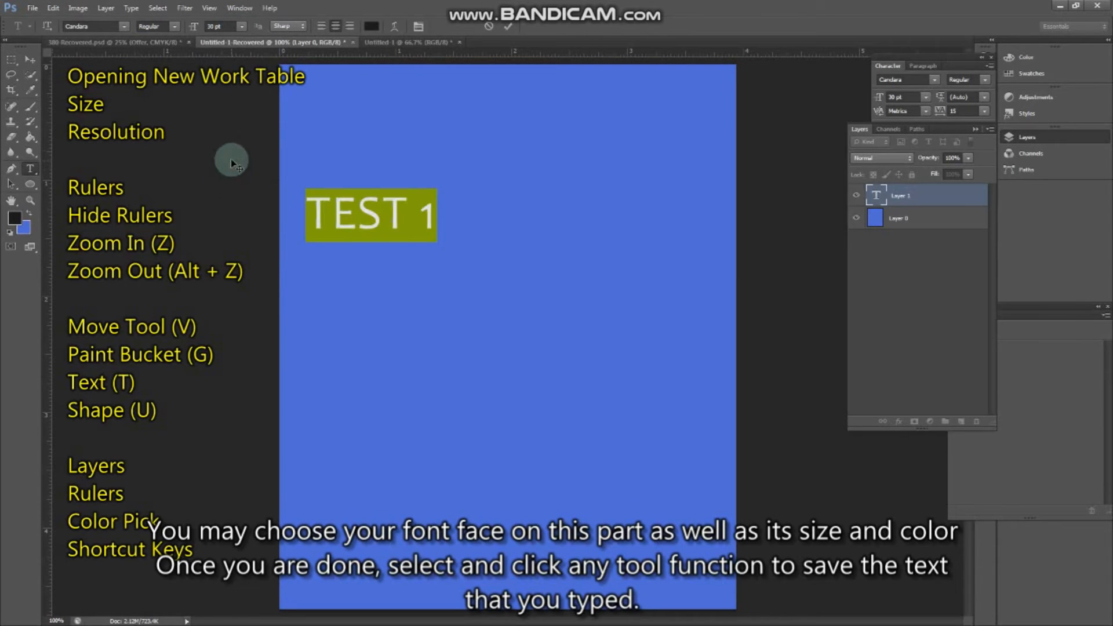
Recolor the TEST 1 text pale pink (H 0, S 8%, B 97%), commit it, and move it toward the canvas's upper center.
left_click(370, 27)
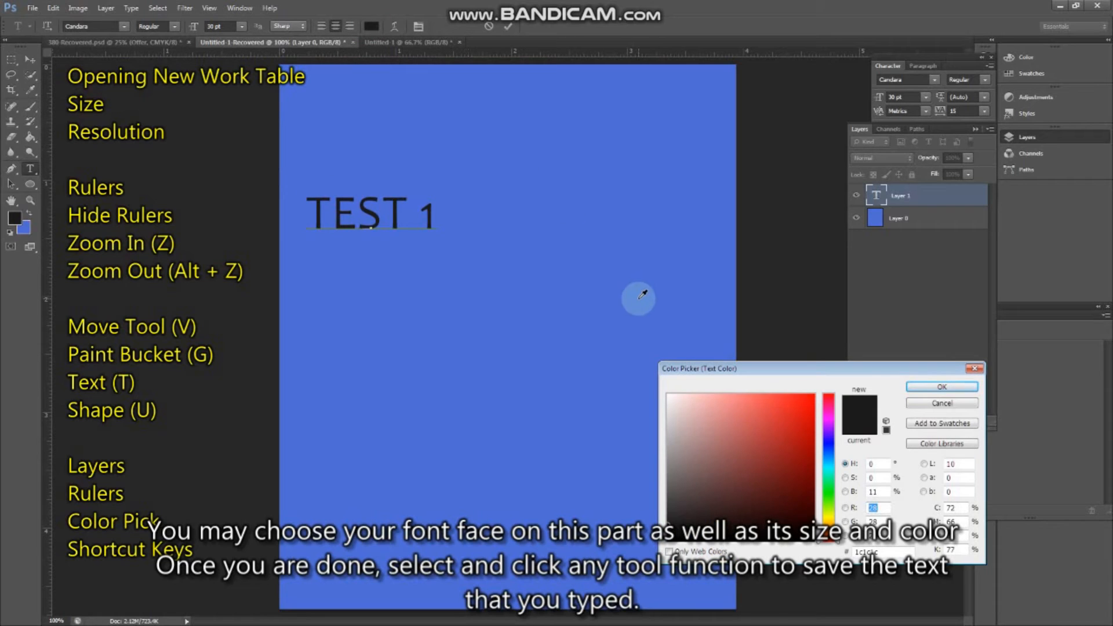
left_click_drag(763, 416, 678, 399)
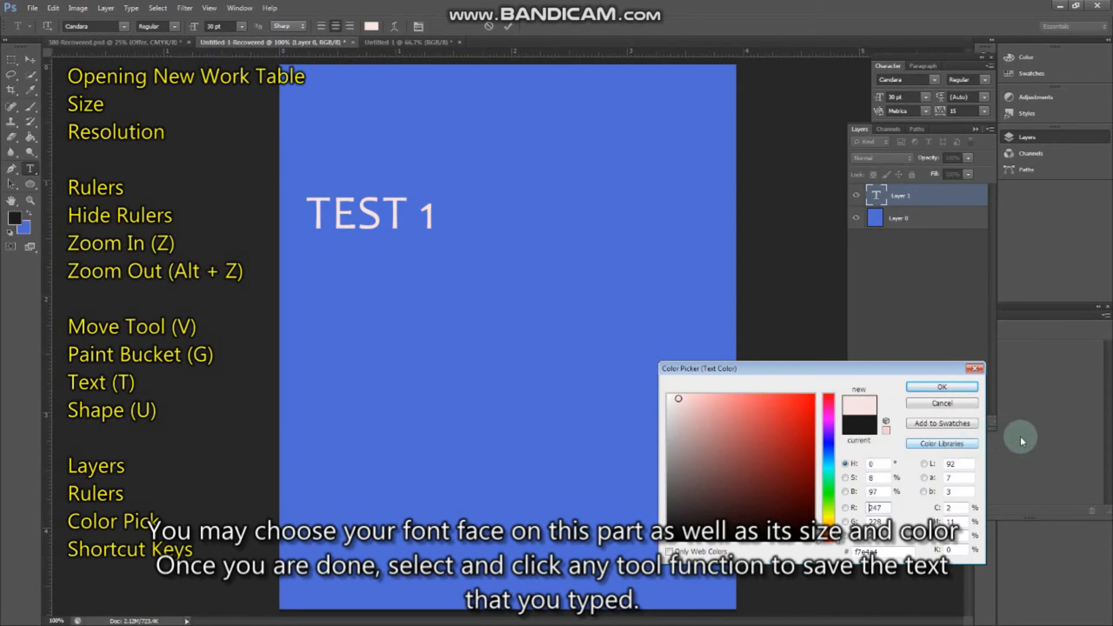
left_click(931, 386)
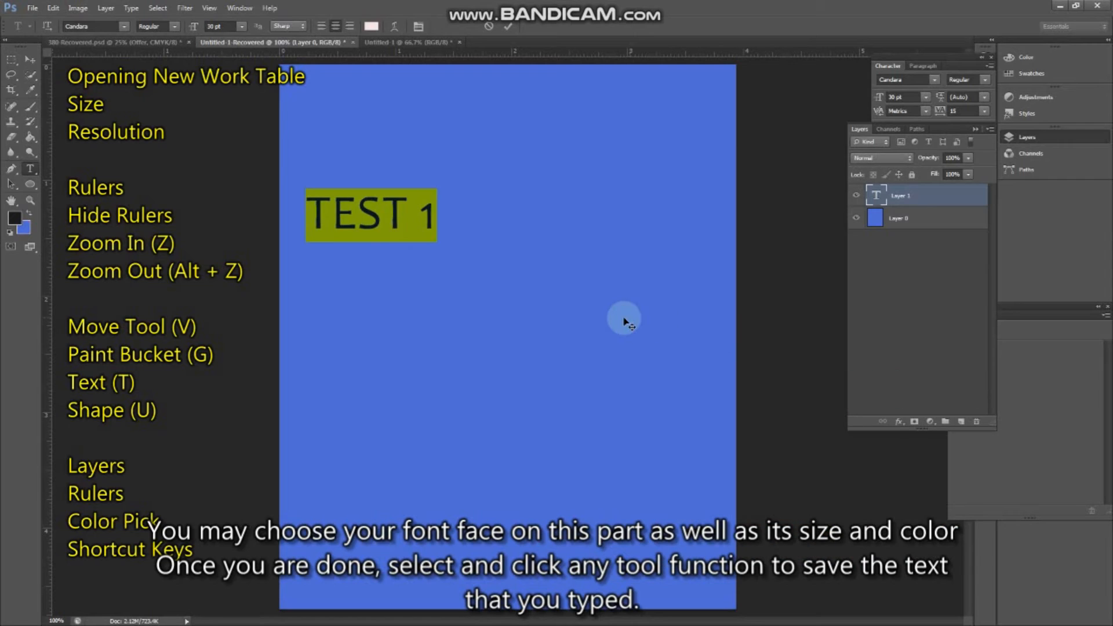
left_click(30, 61)
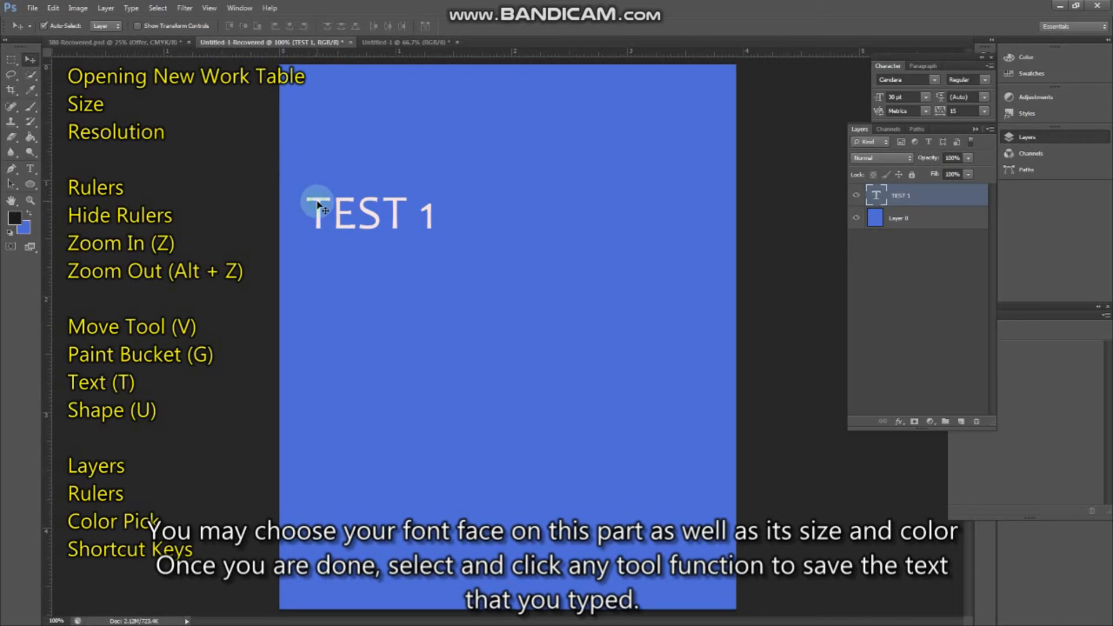
left_click_drag(318, 204, 409, 218)
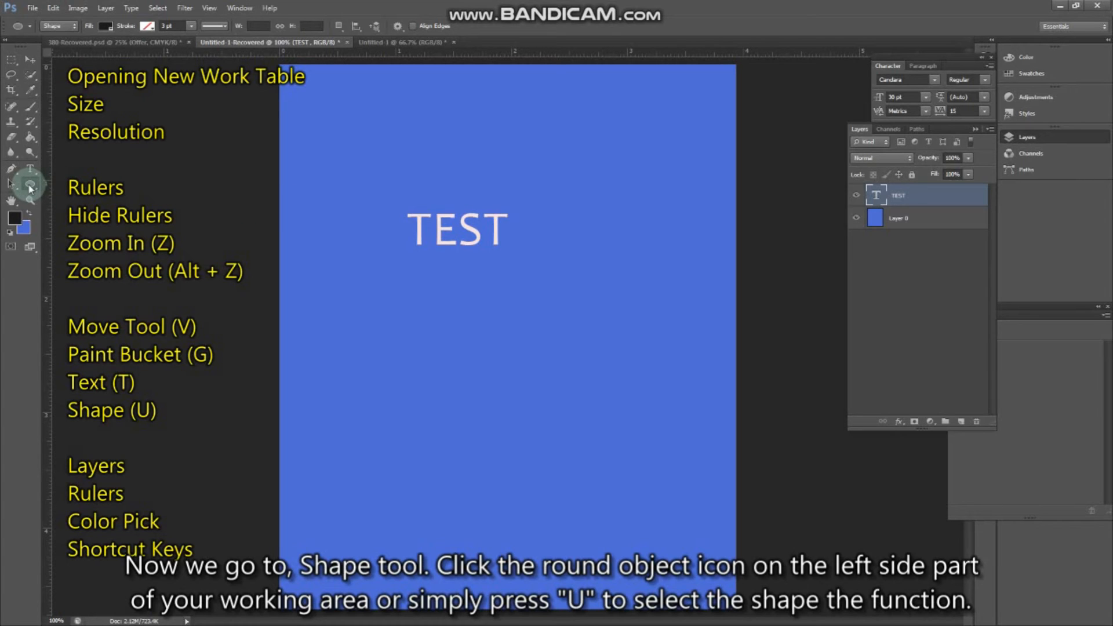
key("v")
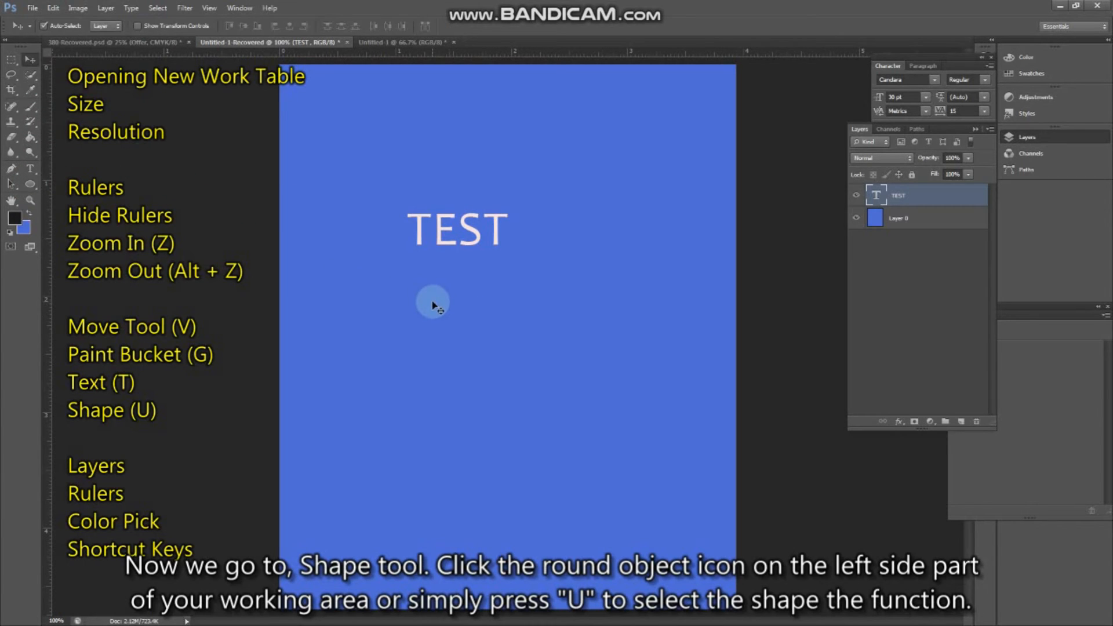
key("u")
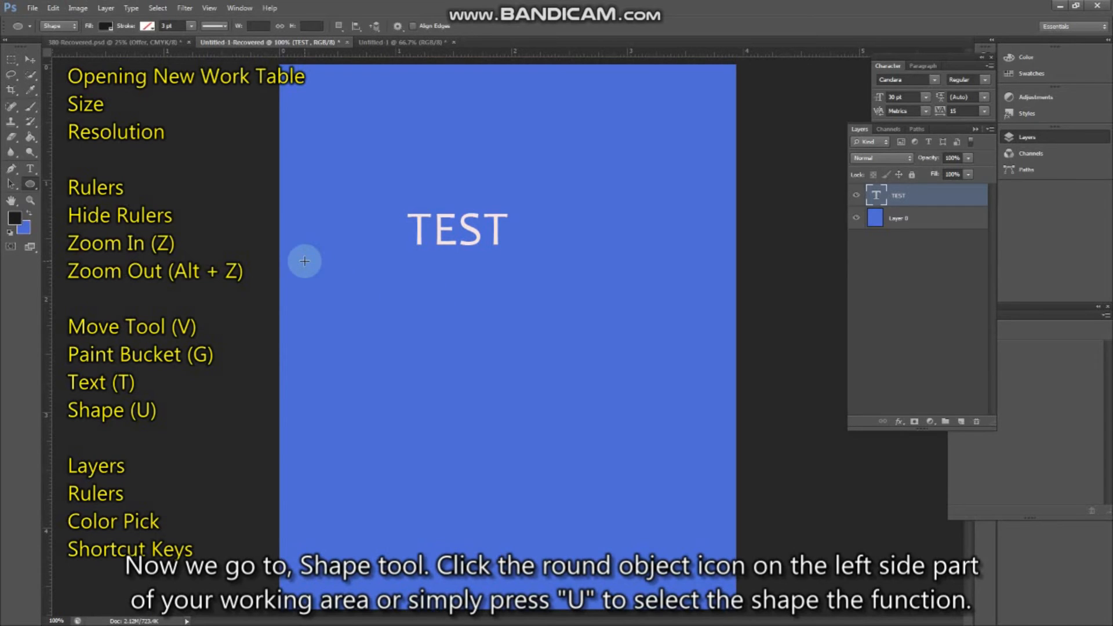
key("v")
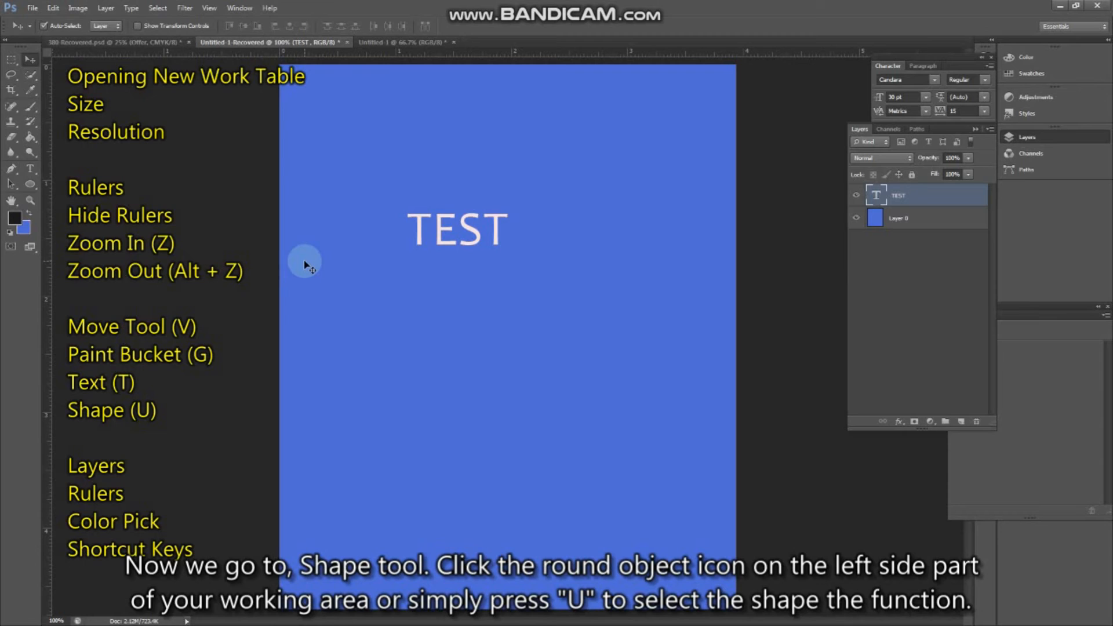
key("u")
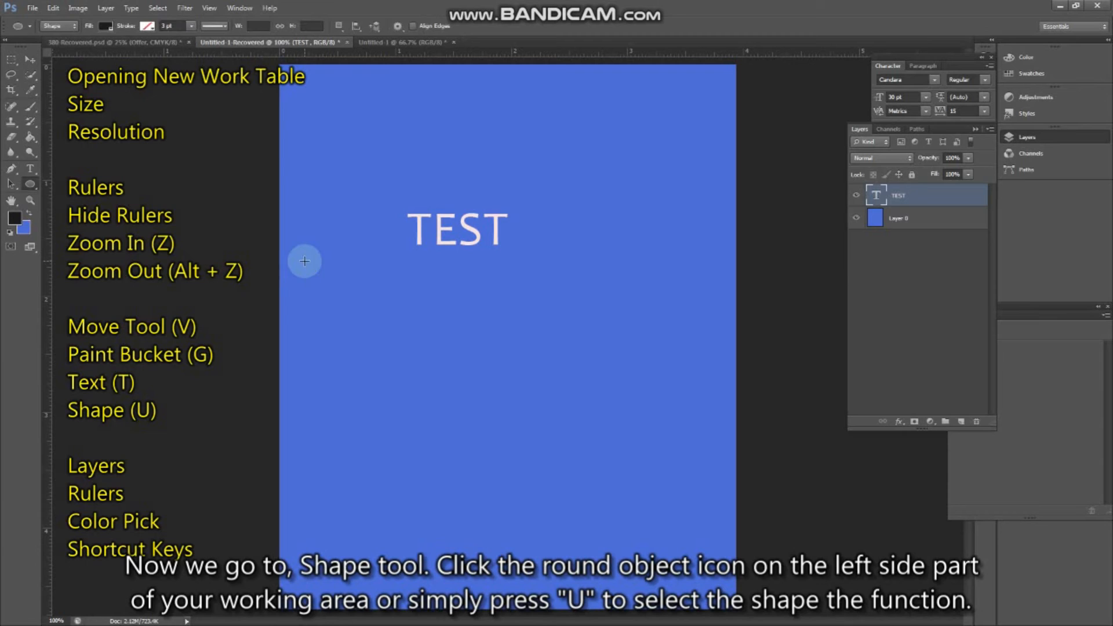
Draw a black rectangle about 469 × 125 px below the TEST text with the Rectangle tool.
right_click(30, 185)
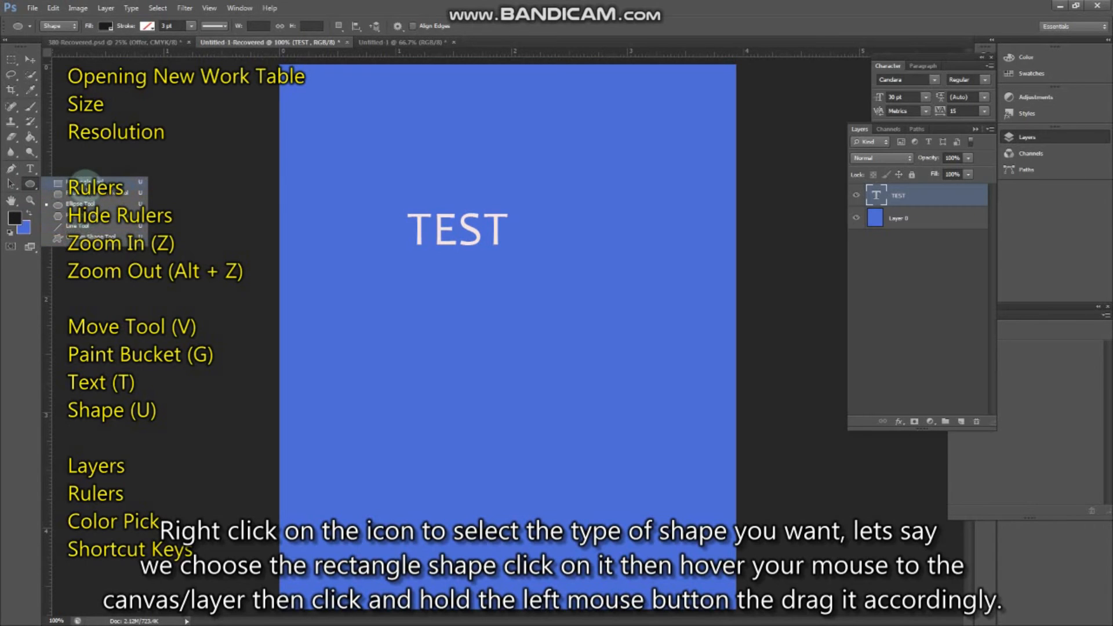
left_click(85, 182)
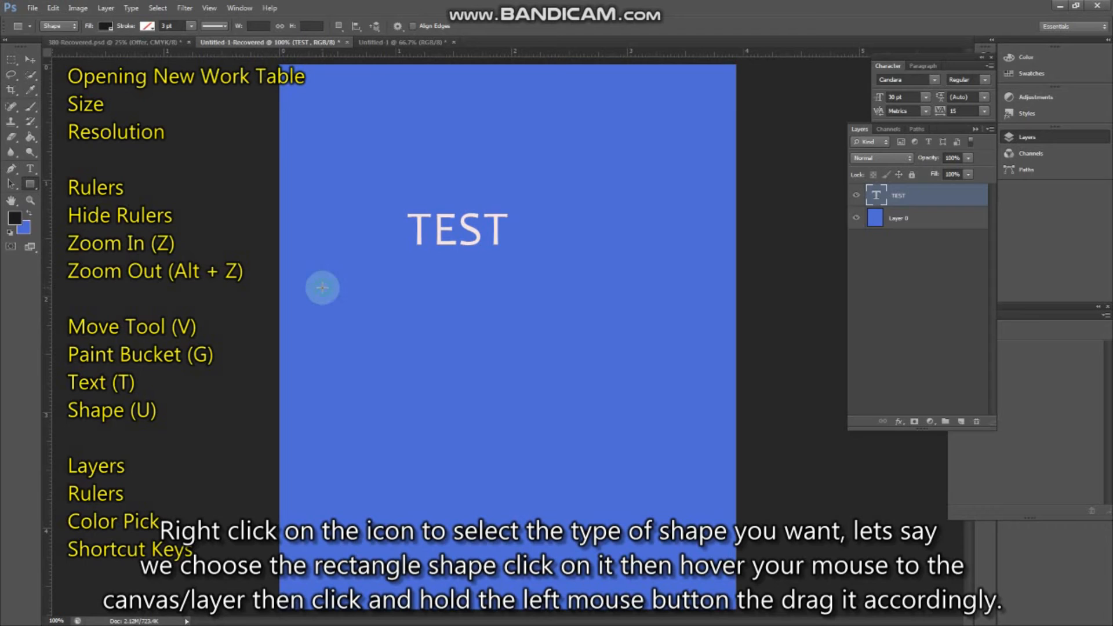
left_click_drag(322, 287, 594, 360)
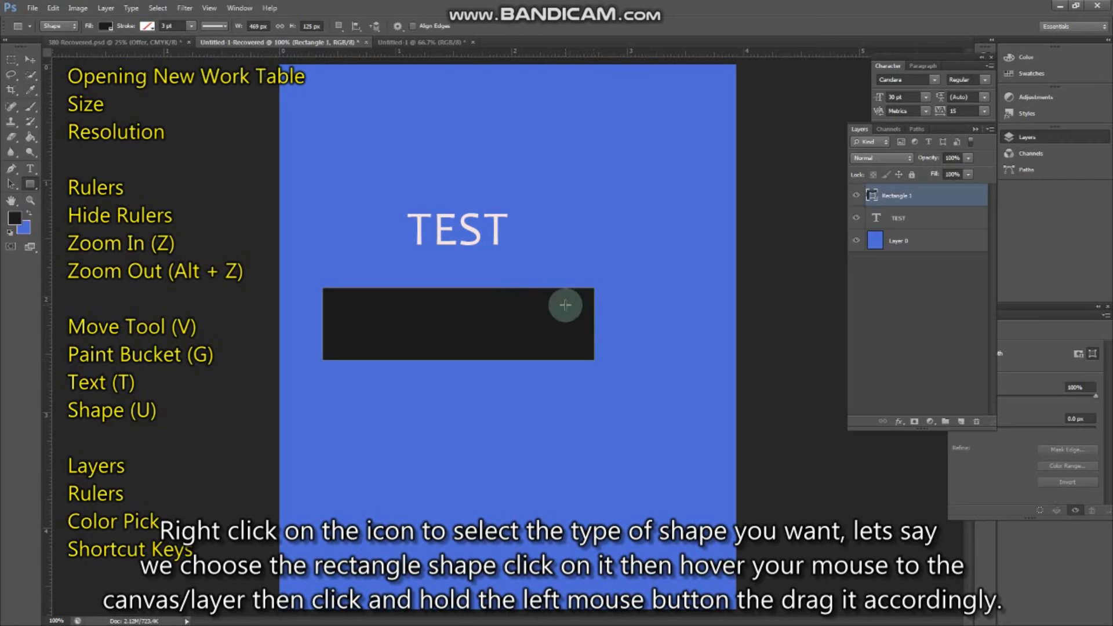
left_click(889, 225)
left_click(886, 198)
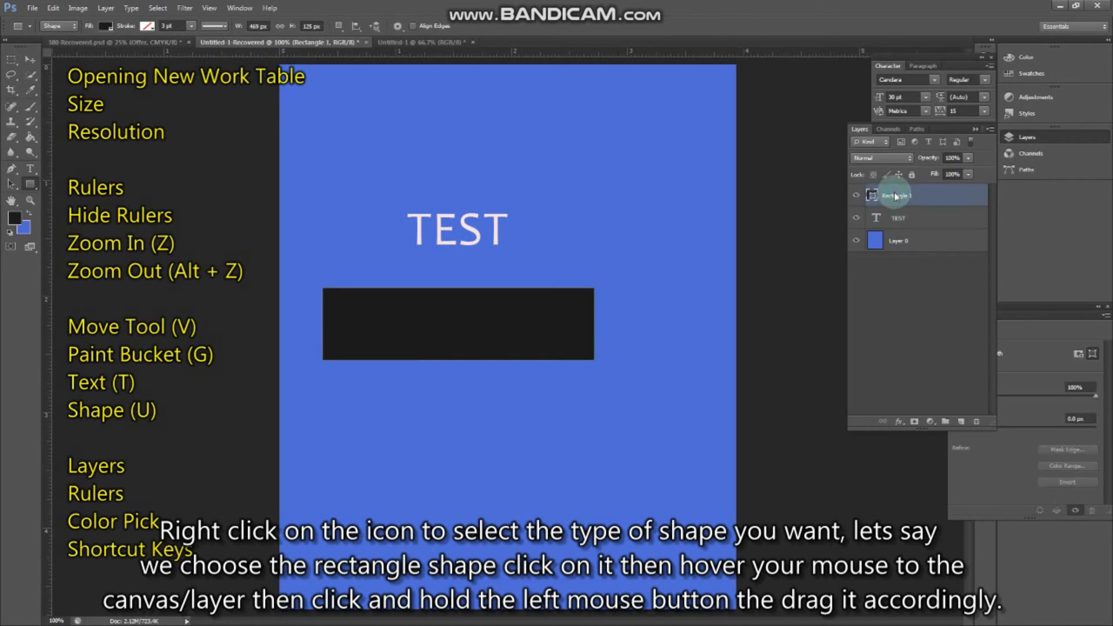
left_click(884, 220)
left_click(885, 197)
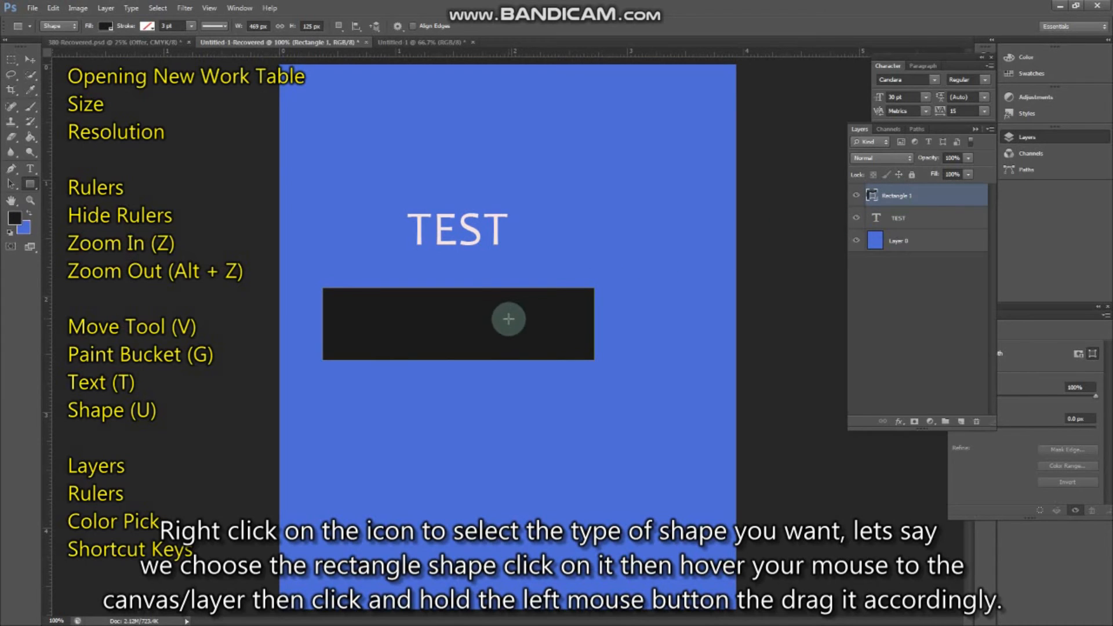
Move the black rectangle slightly down and to the right beneath the TEST text.
key("v")
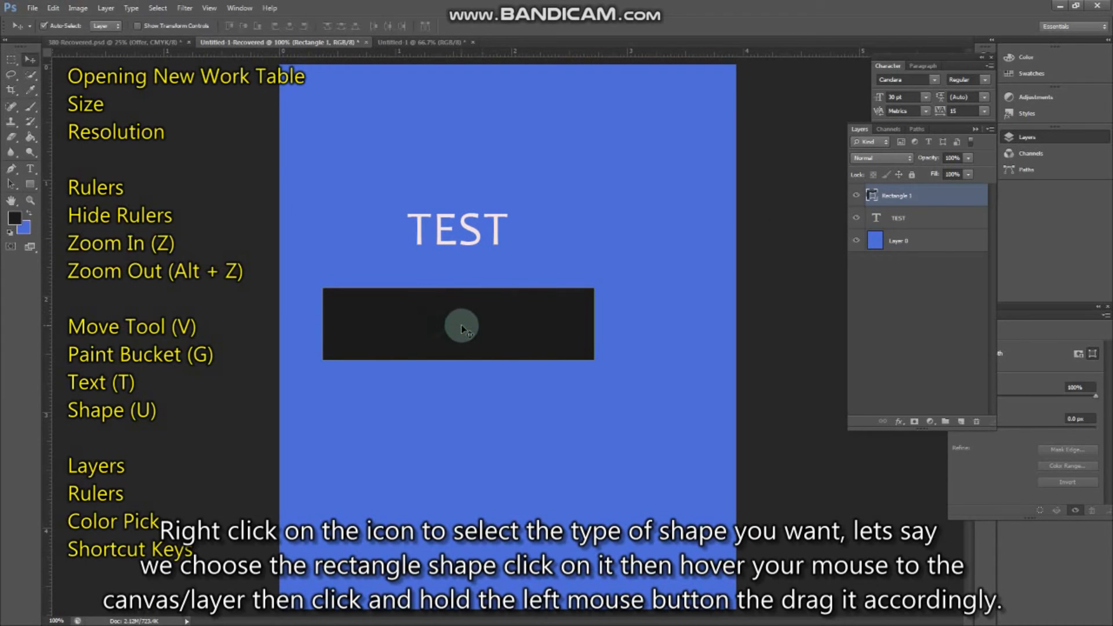
left_click_drag(462, 330, 453, 335)
left_click_drag(469, 337, 472, 333)
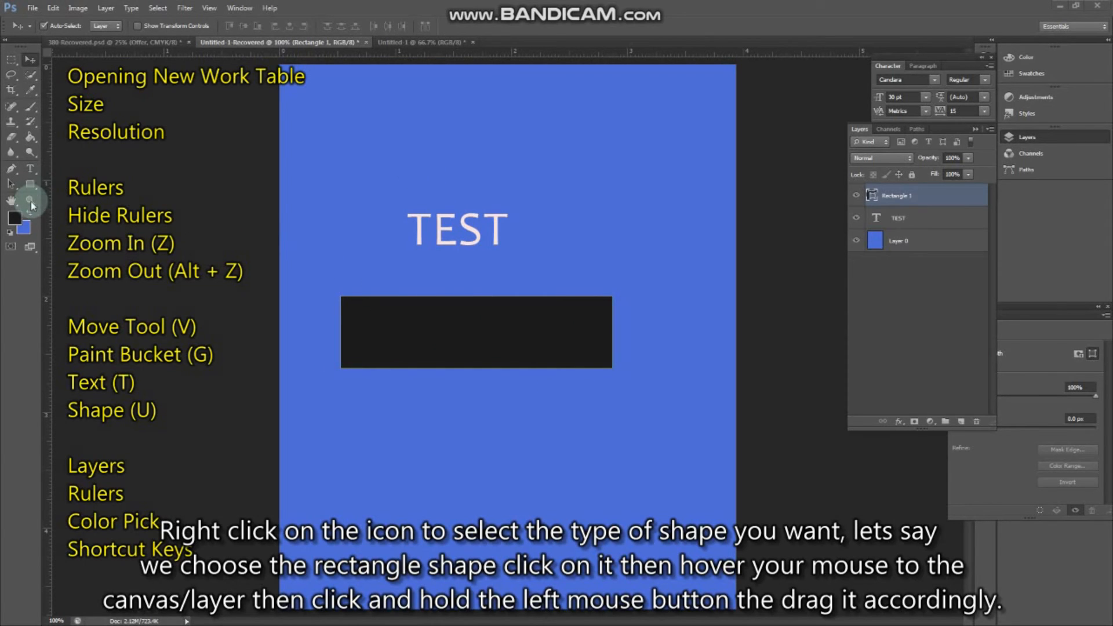
Draw two black circles above the TEST text, one about 109 × 108 px and a smaller one to its right about 76 × 72 px.
right_click(31, 185)
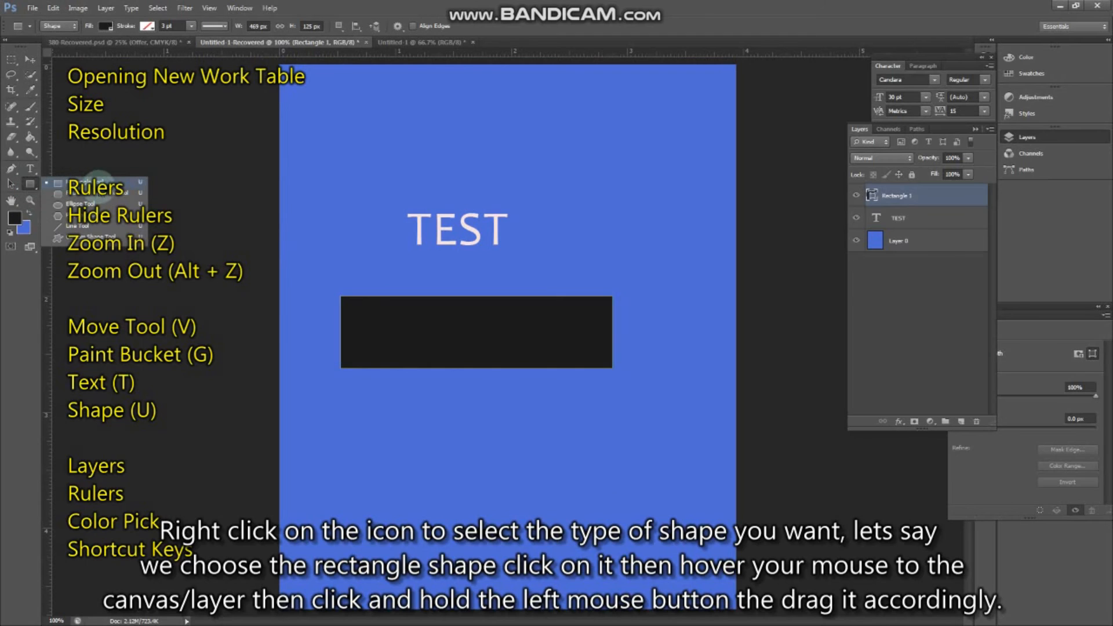
left_click(91, 204)
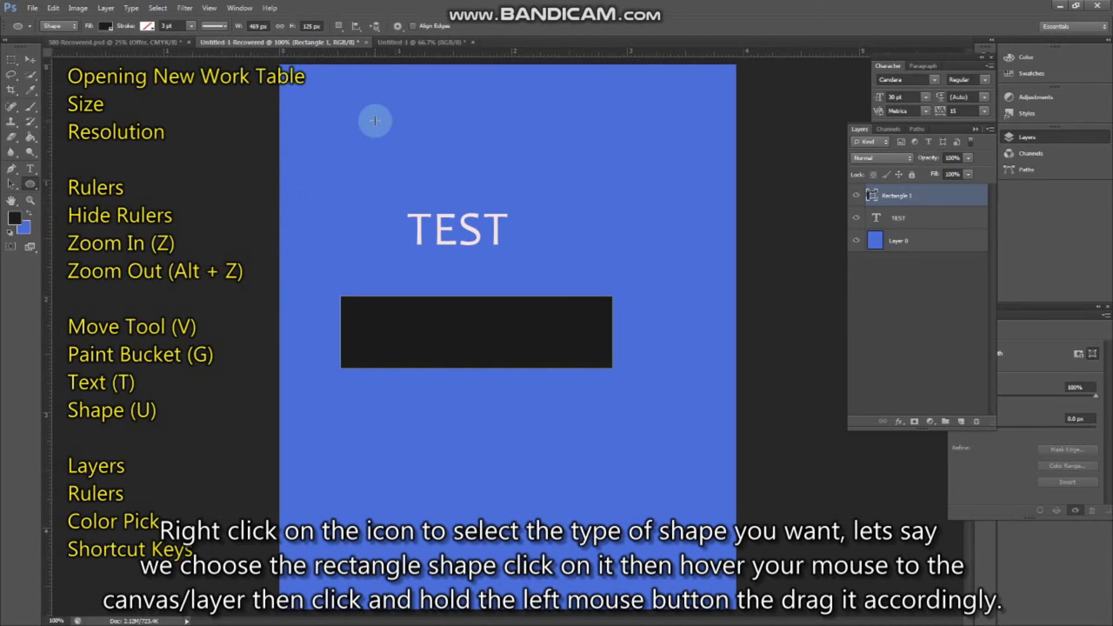
left_click_drag(375, 119, 438, 181)
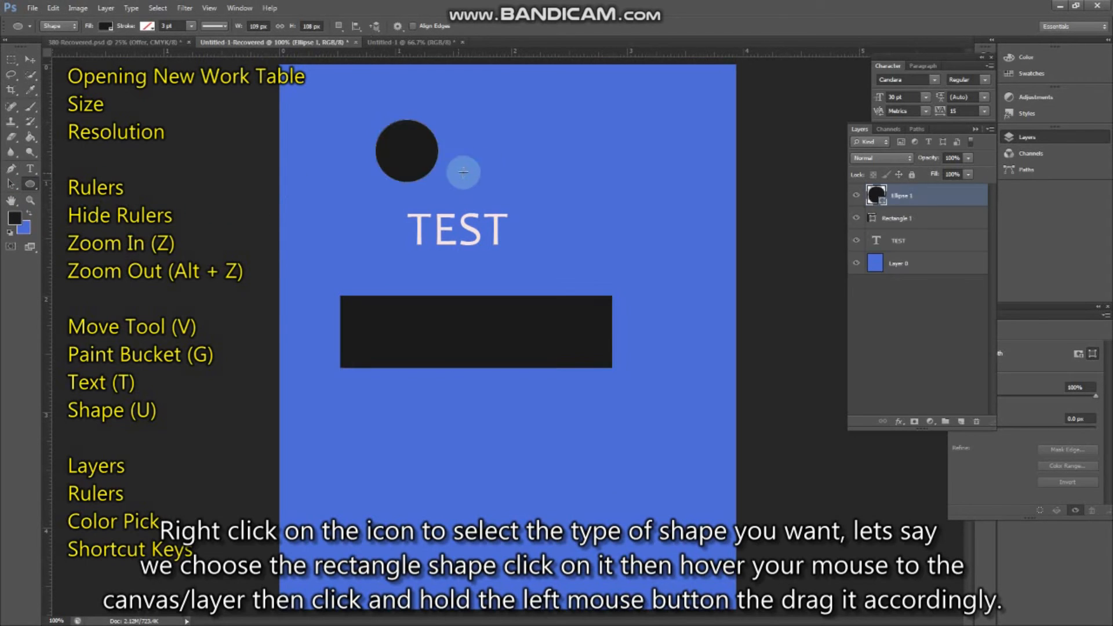
left_click_drag(504, 144, 550, 186)
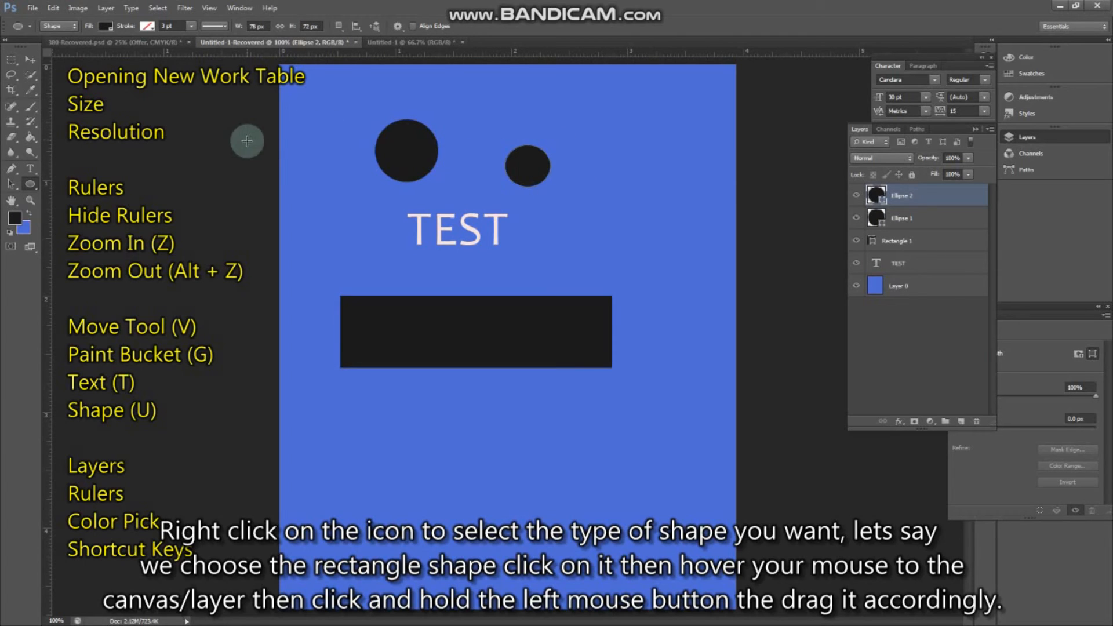
Select the two ellipse layers, the rectangle layer and the TEST text layer in turn to review the layer stack.
key("v")
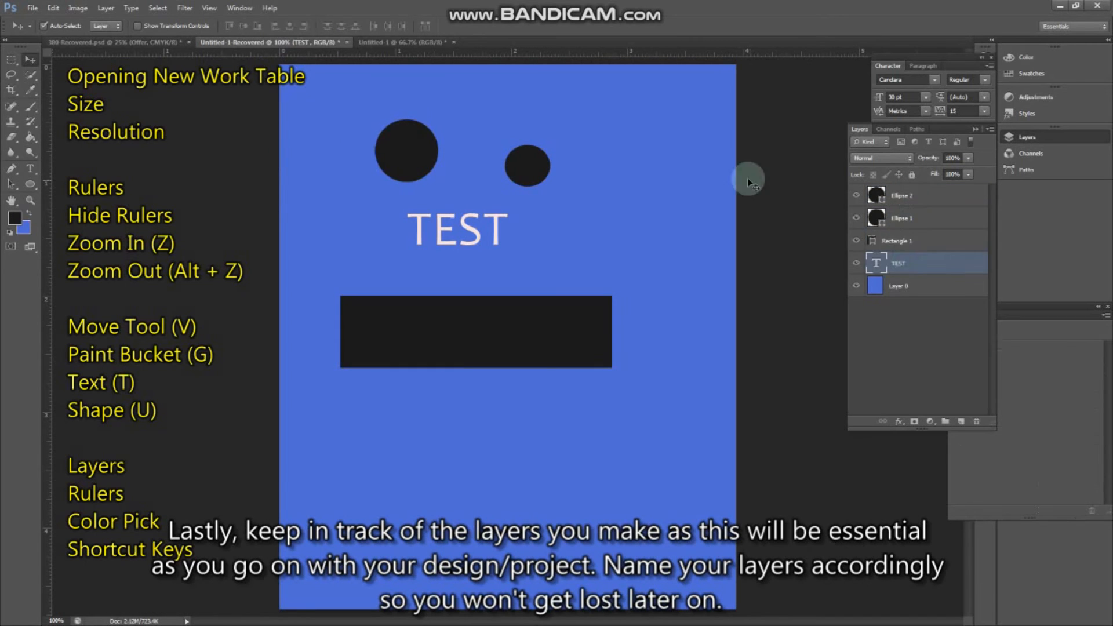
left_click(910, 223)
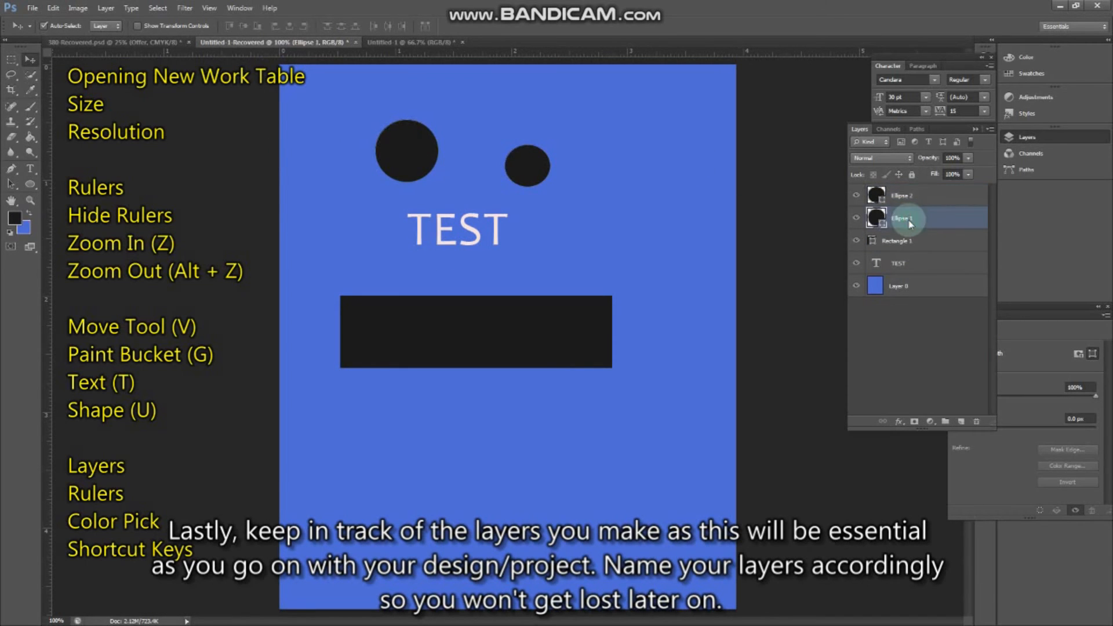
left_click(913, 238)
left_click(917, 191)
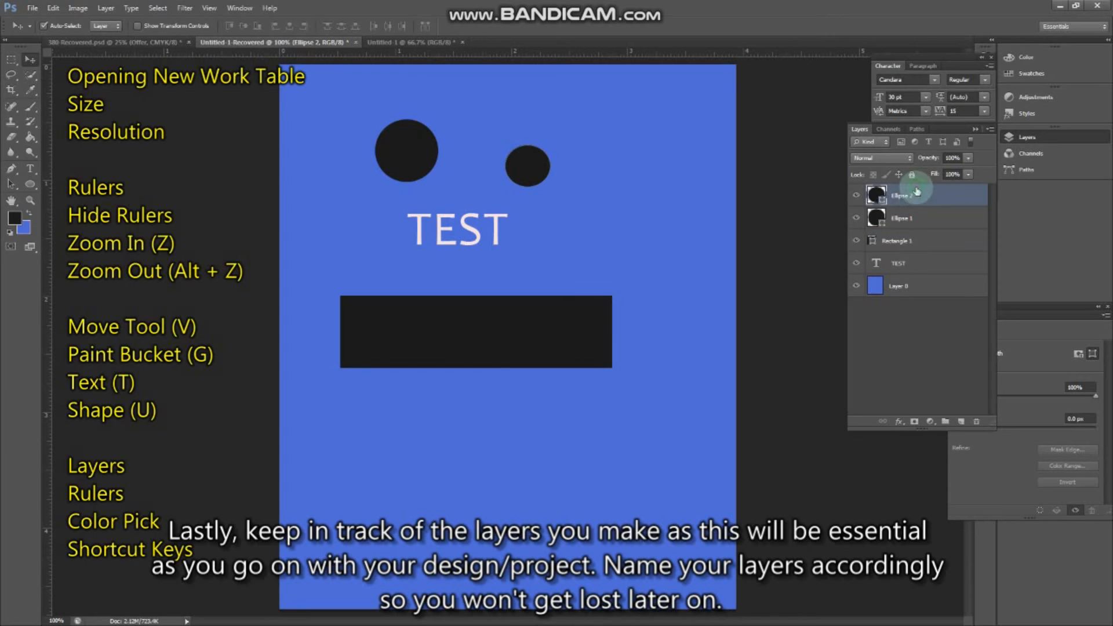
left_click(915, 223)
left_click(915, 242)
left_click(915, 265)
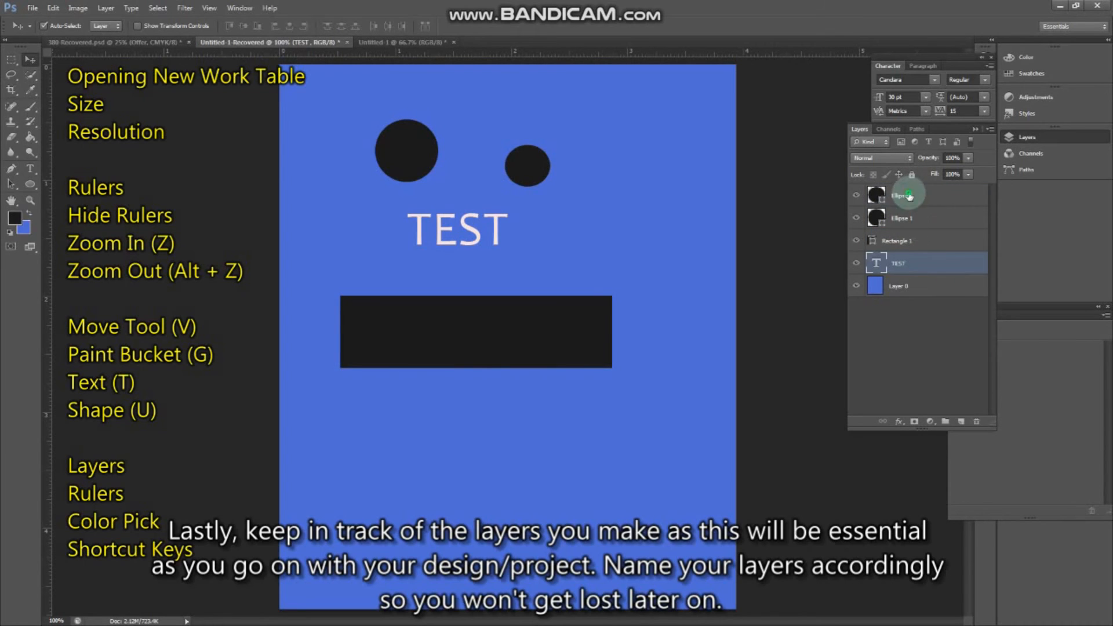
left_click(907, 195)
left_click(907, 219)
left_click(905, 246)
left_click(905, 261)
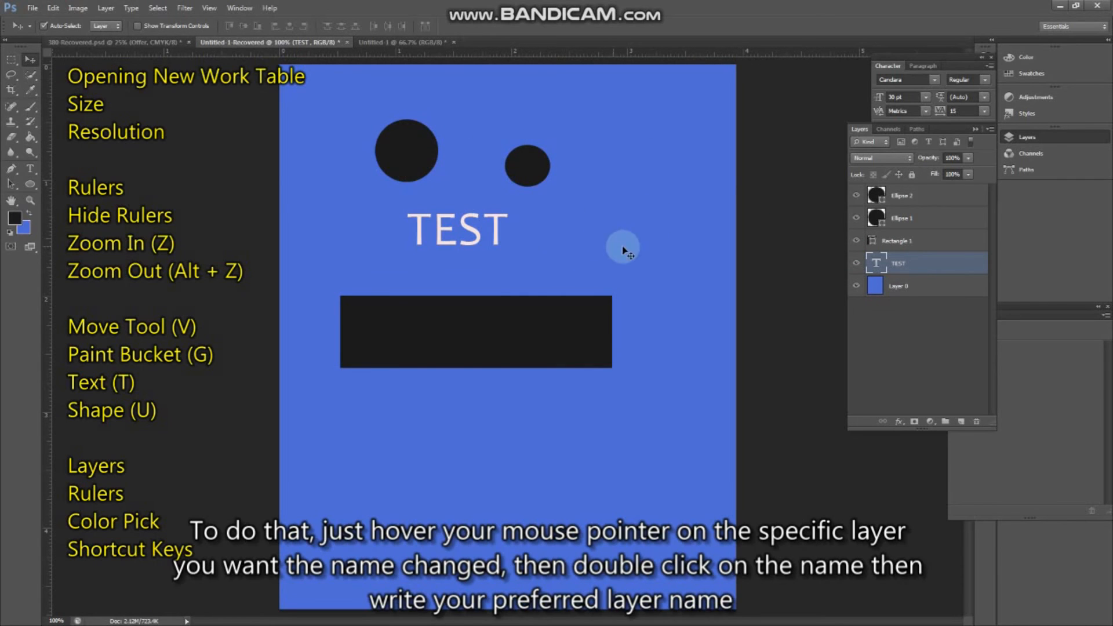
Rename the Ellipse 2 layer as Small Circle.
left_click(906, 197)
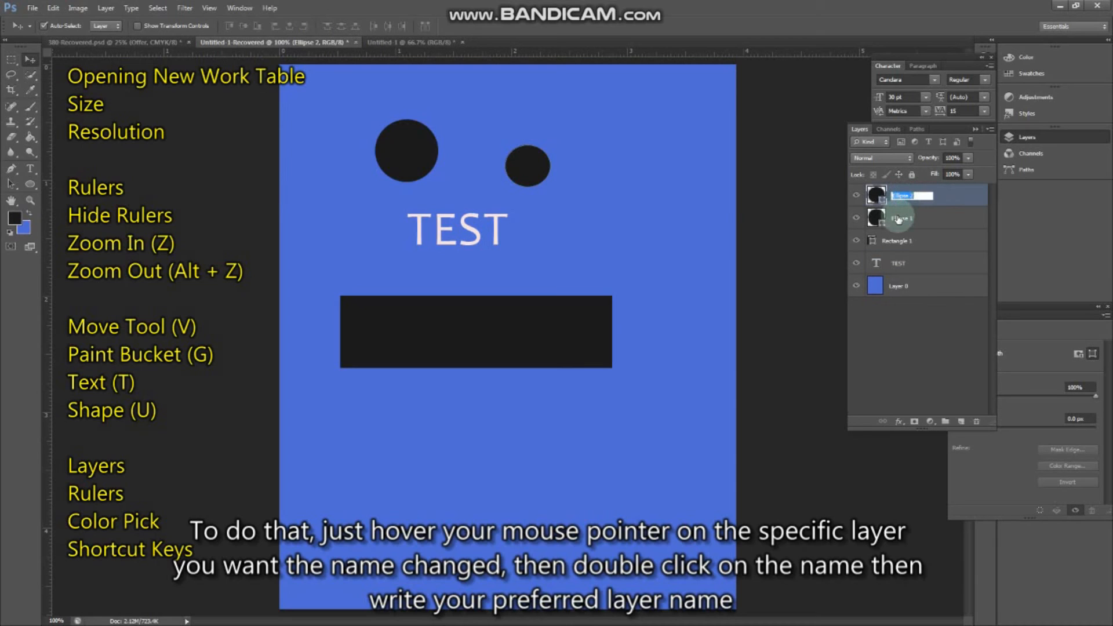
type("Small Circle")
key("Return")
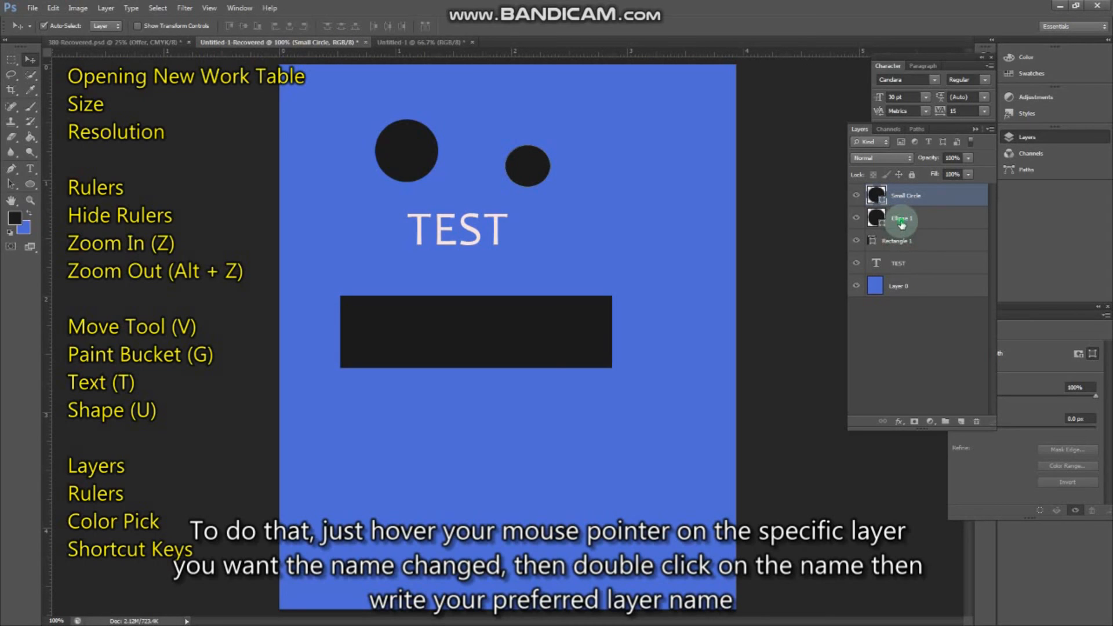
Rename the Ellipse 1 layer as Big Circle.
left_click(903, 225)
double_click(905, 223)
type("B")
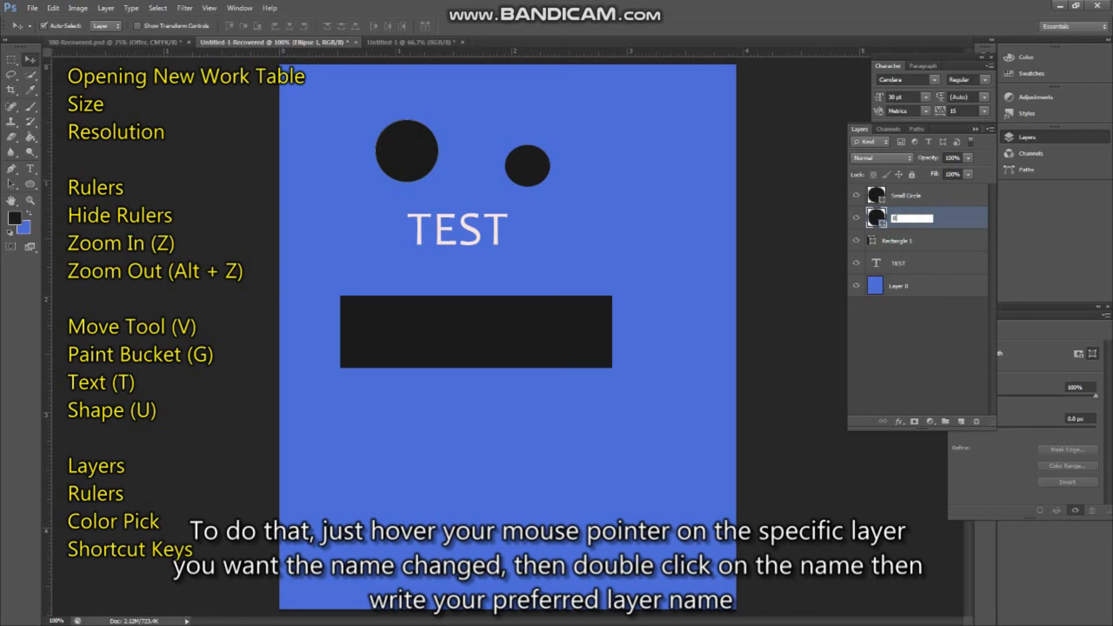
type("ig Circle")
key("Return")
Rename the TEST text layer as Label 1.
left_click(904, 237)
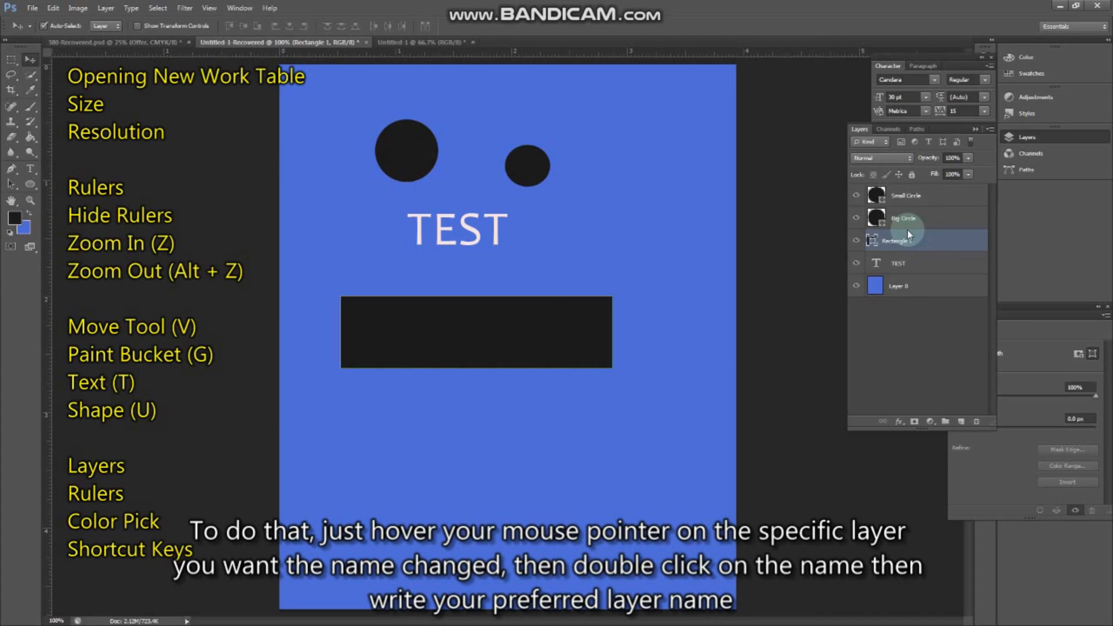
left_click(903, 266)
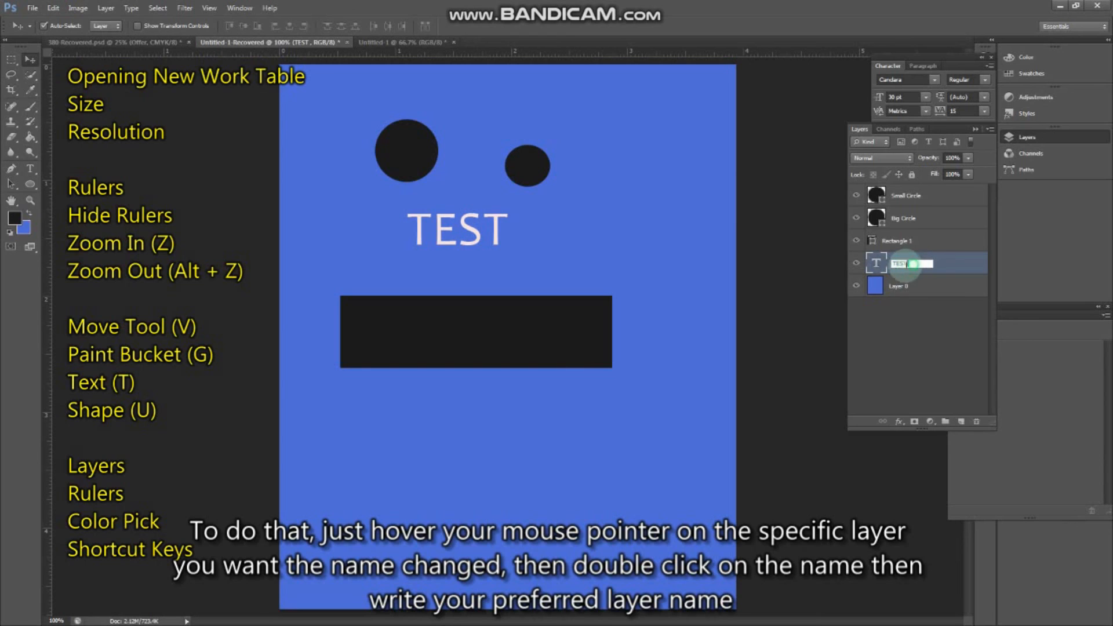
double_click(907, 264)
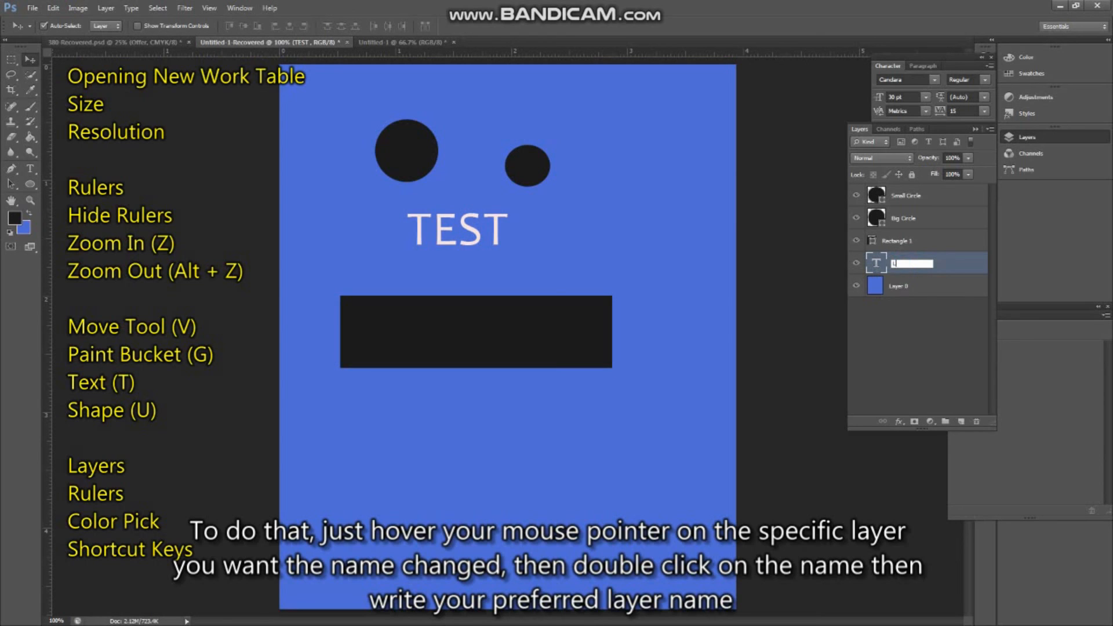
type("Label 1")
key("Return")
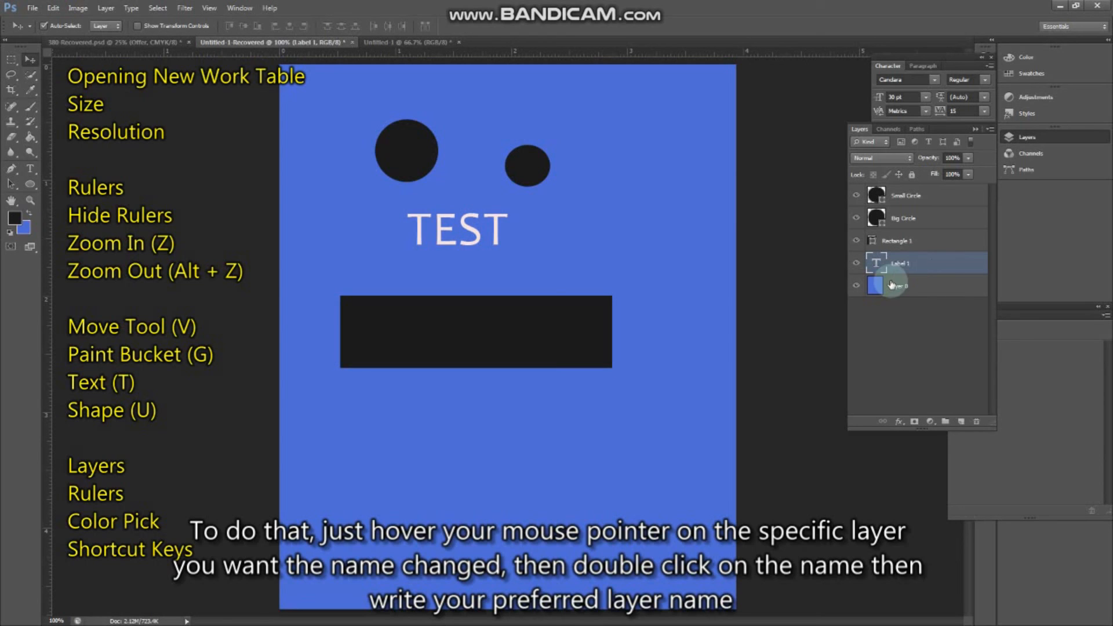
left_click(913, 240)
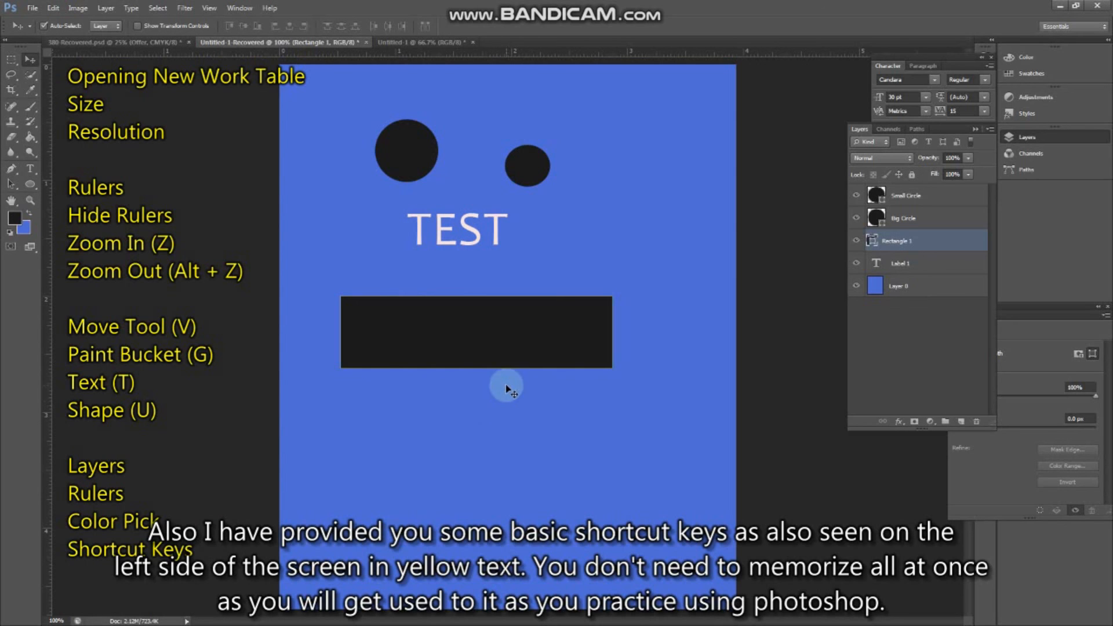
left_click(634, 223)
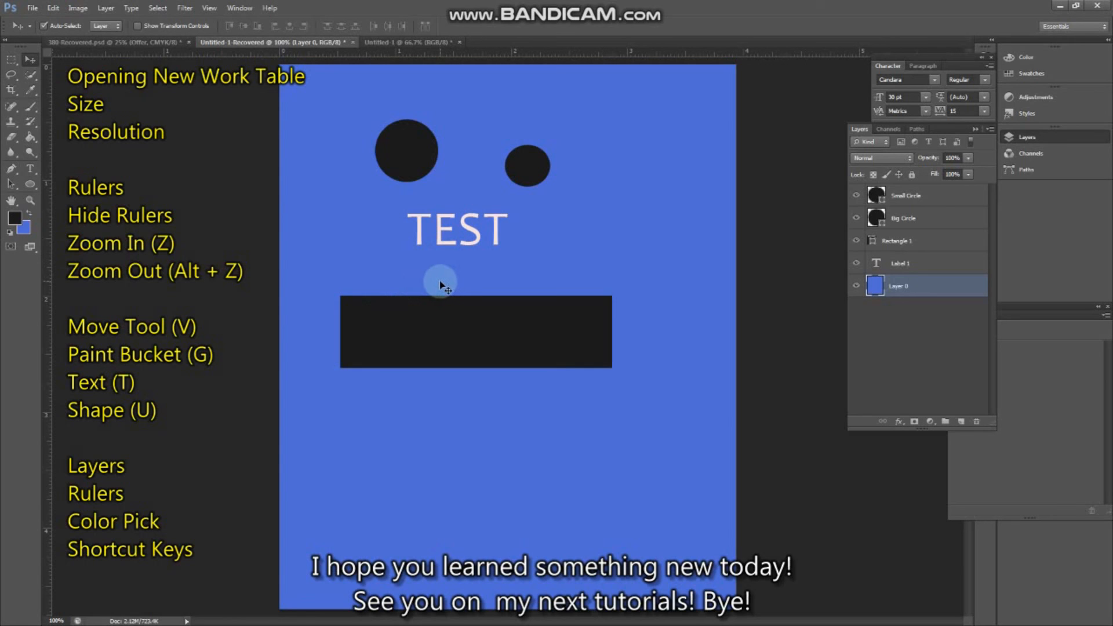
Replace the TEST text on the canvas with "Thank you!" and commit the edit.
double_click(448, 239)
left_click(447, 235)
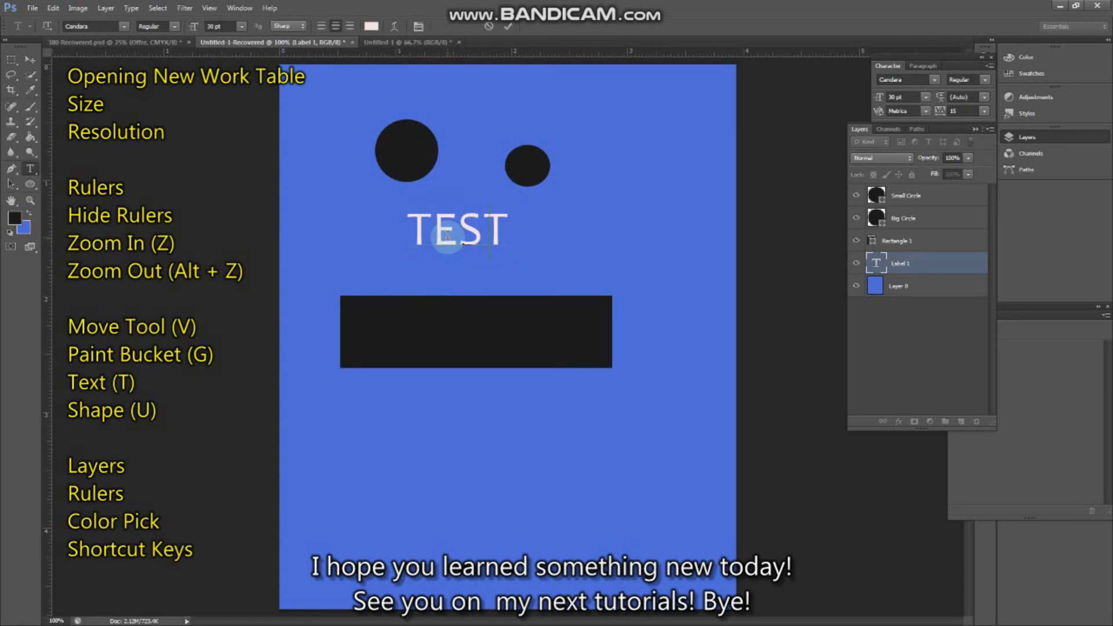
key("BackSpace")
key("BackSpace")
key("BackSpace")
key("BackSpace")
type("Thank you!")
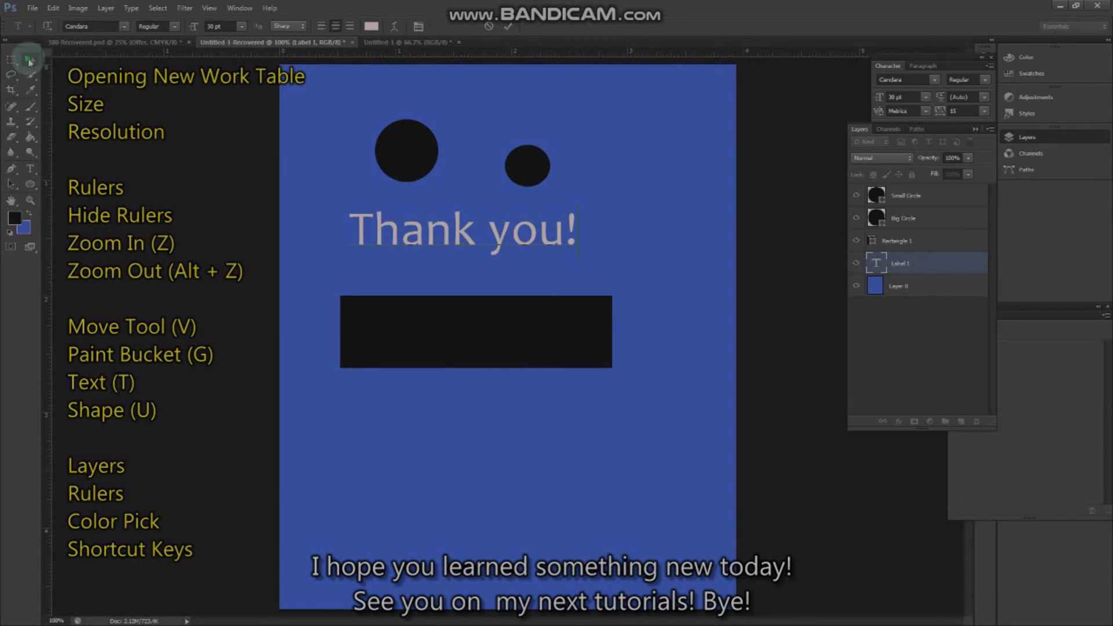
left_click(30, 60)
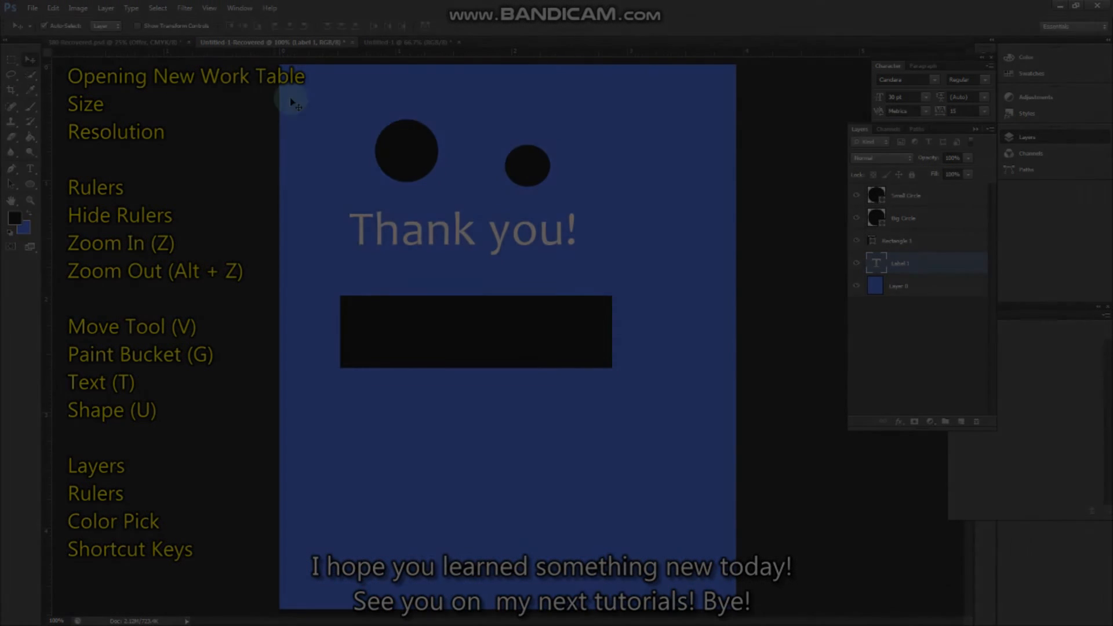